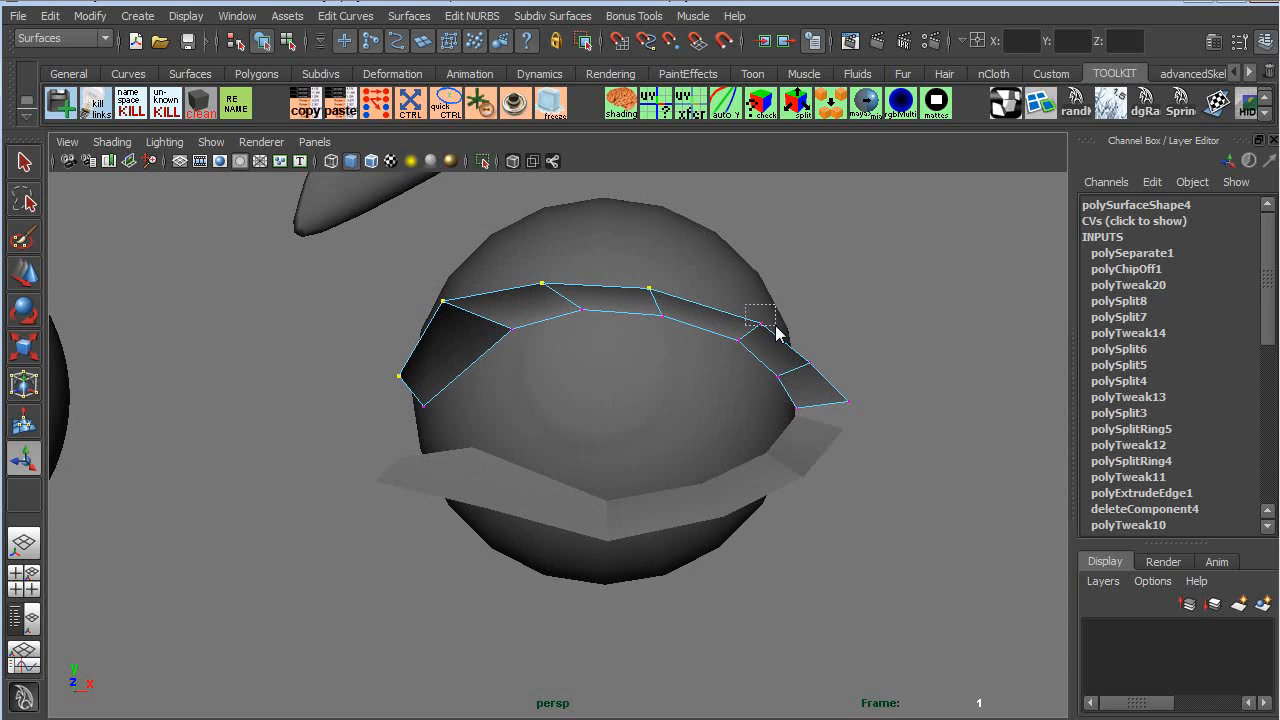
Move the selected outer-edge vertices of the upper eyelash strip to reshape its curve above the eye
{"action": "left_click_drag", "start_coordinate": [829, 394], "coordinate": [443, 384], "text": "alt"}
{"action": "key", "text": "w"}
{"action": "left_click_drag", "start_coordinate": [362, 358], "coordinate": [520, 361], "text": "alt"}
{"action": "left_click_drag", "start_coordinate": [609, 337], "coordinate": [749, 509]}
Widen the lower eyelash strip by moving its outer-edge vertices away from the eye
{"action": "left_click", "coordinate": [790, 482]}
{"action": "right_click_drag", "start_coordinate": [757, 502], "coordinate": [684, 502]}
{"action": "left_click", "coordinate": [772, 505]}
{"action": "left_click", "coordinate": [809, 448], "text": "shift"}
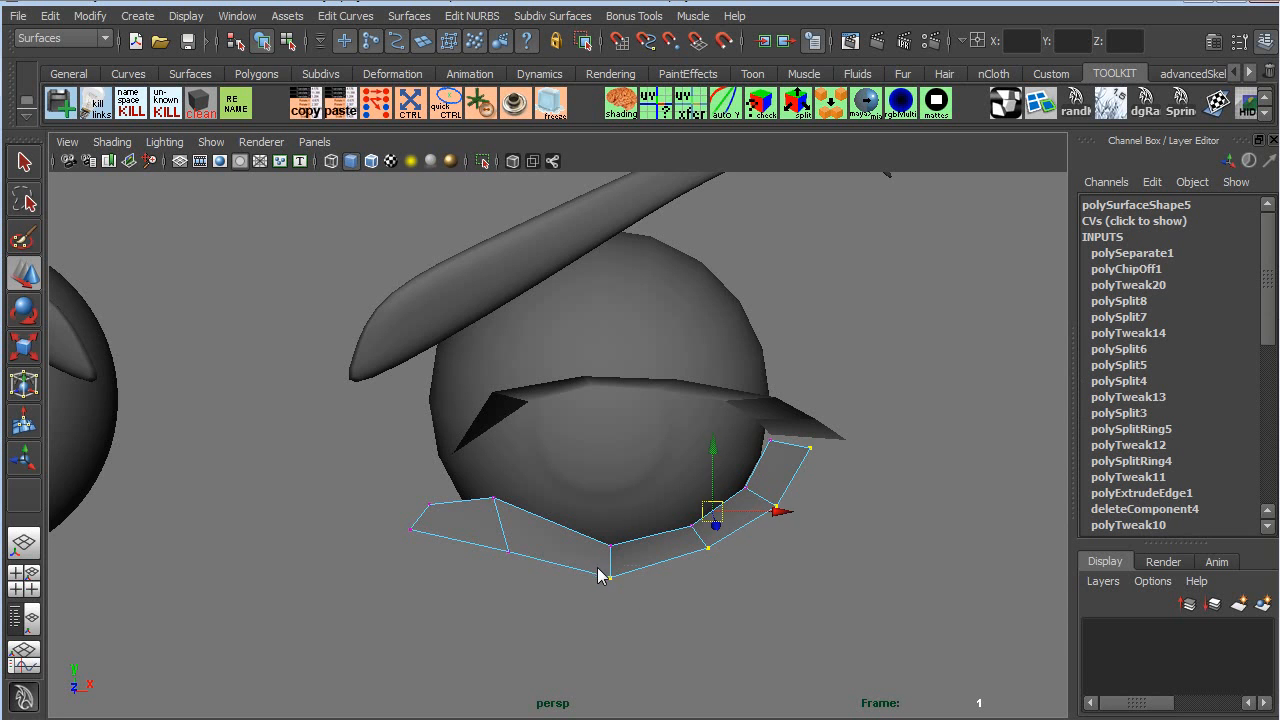
{"action": "left_click_drag", "start_coordinate": [724, 508], "coordinate": [449, 512]}
{"action": "left_click_drag", "start_coordinate": [337, 523], "coordinate": [750, 557]}
{"action": "left_click_drag", "start_coordinate": [538, 563], "coordinate": [502, 570]}
{"action": "left_click_drag", "start_coordinate": [663, 618], "coordinate": [629, 606]}
Delete the surplus face at the inner-corner end of the lower eyelash strip
{"action": "key", "text": "F11"}
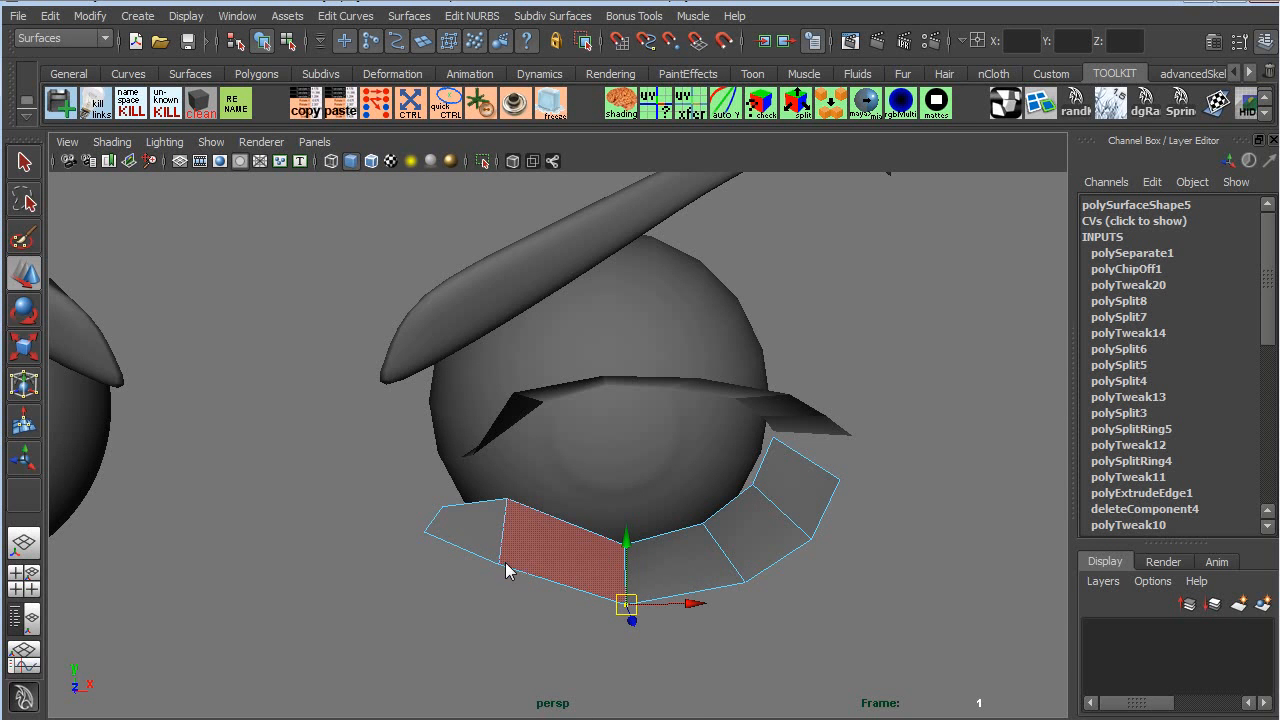
{"action": "left_click", "coordinate": [495, 548]}
{"action": "key", "text": "Delete"}
Return to object mode and display the upper and lower eyelash strips with smooth preview
{"action": "left_click_drag", "start_coordinate": [544, 490], "coordinate": [432, 297], "text": "alt"}
{"action": "key", "text": "F8"}
{"action": "right_click", "coordinate": [425, 297]}
{"action": "left_click", "coordinate": [458, 288]}
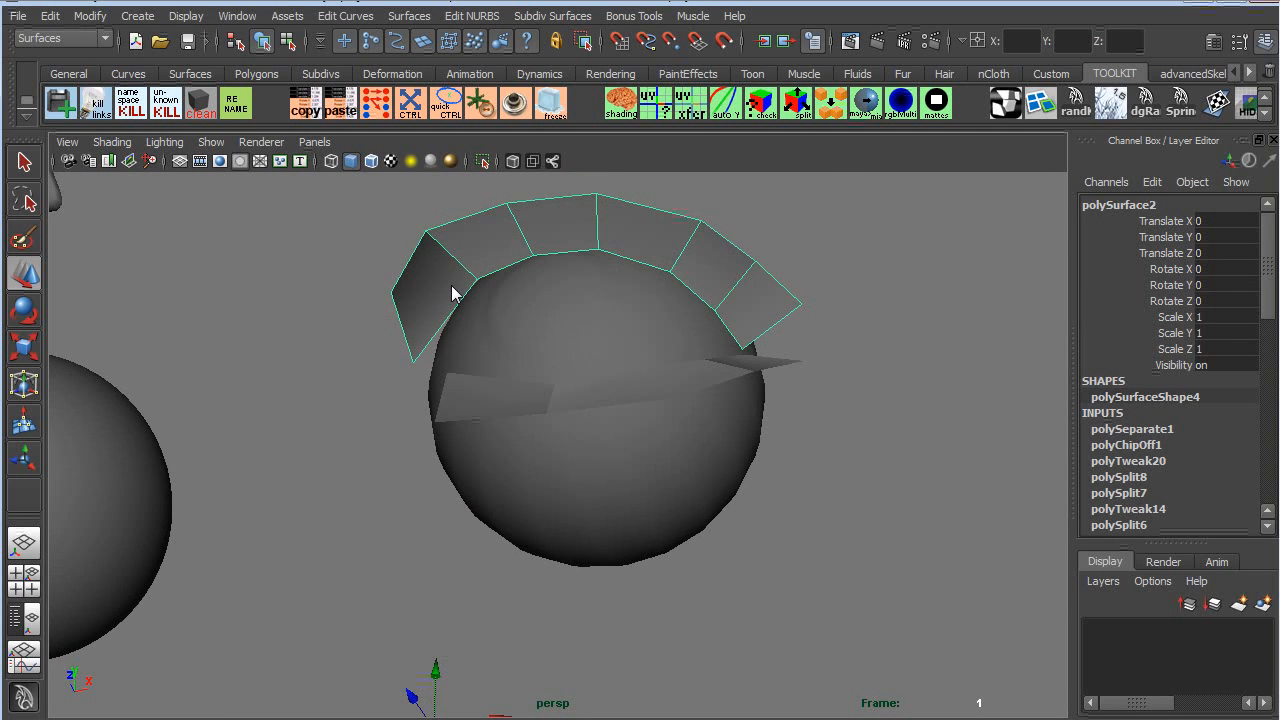
{"action": "left_click", "coordinate": [481, 405]}
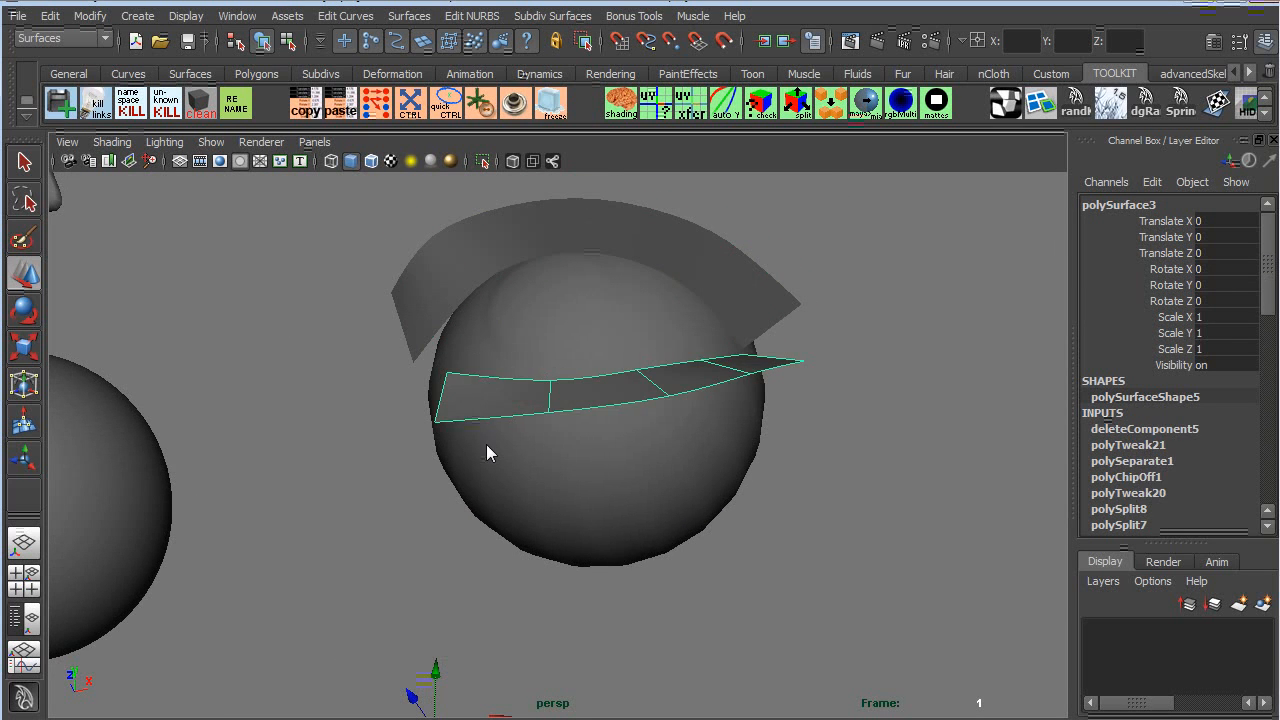
Unhide the head mesh polySurface1 and display it with smooth preview
{"action": "left_click", "coordinate": [830, 456]}
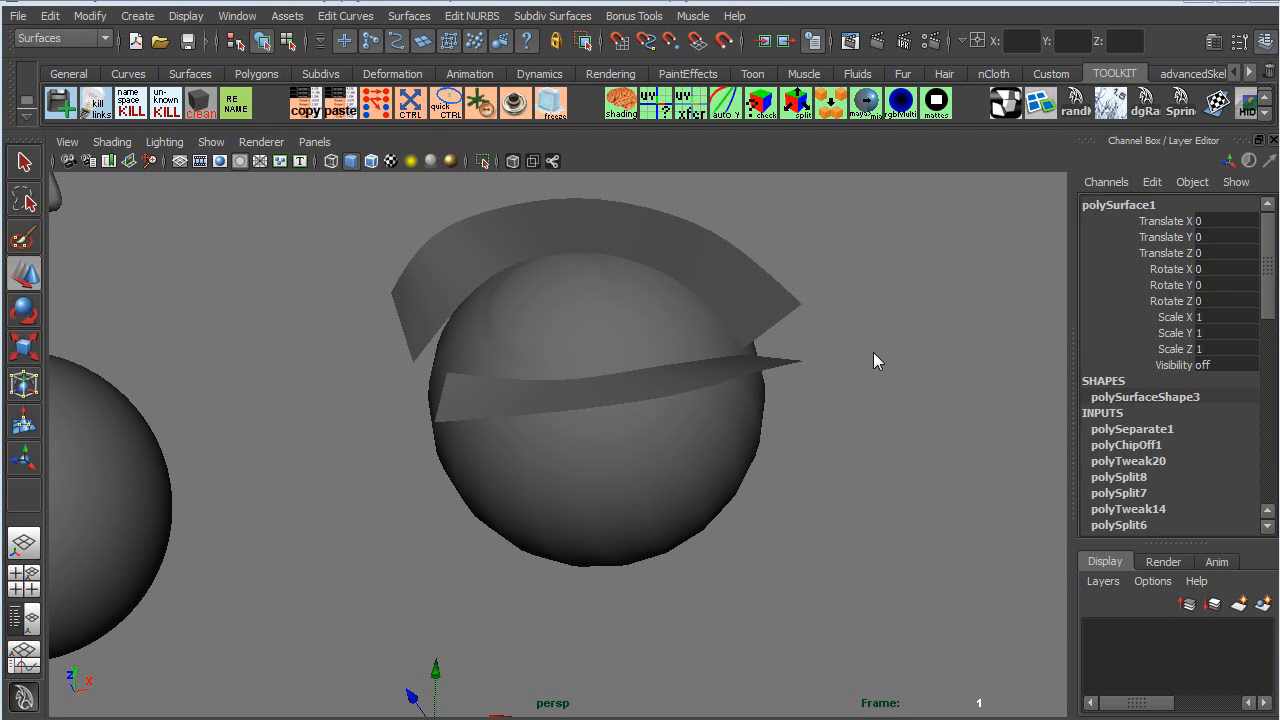
{"action": "key", "text": "shift+h"}
{"action": "left_click_drag", "start_coordinate": [712, 340], "coordinate": [715, 393], "text": "alt"}
{"action": "key", "text": "3"}
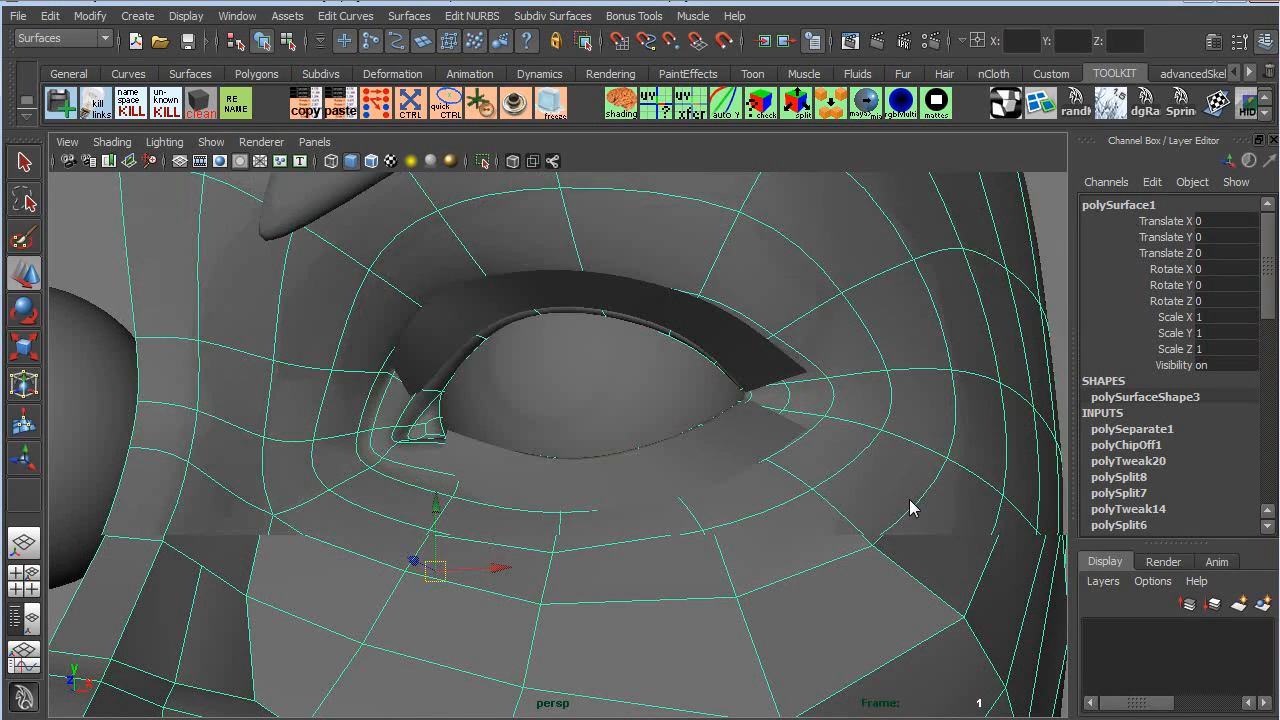
Reposition the vertices at the inner-corner end of the lower eyelash strip to follow the lower lid
{"action": "left_click_drag", "start_coordinate": [725, 465], "coordinate": [685, 484], "text": "alt"}
{"action": "left_click_drag", "start_coordinate": [462, 524], "coordinate": [653, 577], "text": "alt"}
{"action": "left_click", "coordinate": [577, 580]}
{"action": "right_click_drag", "start_coordinate": [680, 506], "coordinate": [600, 506]}
{"action": "left_click", "coordinate": [594, 467]}
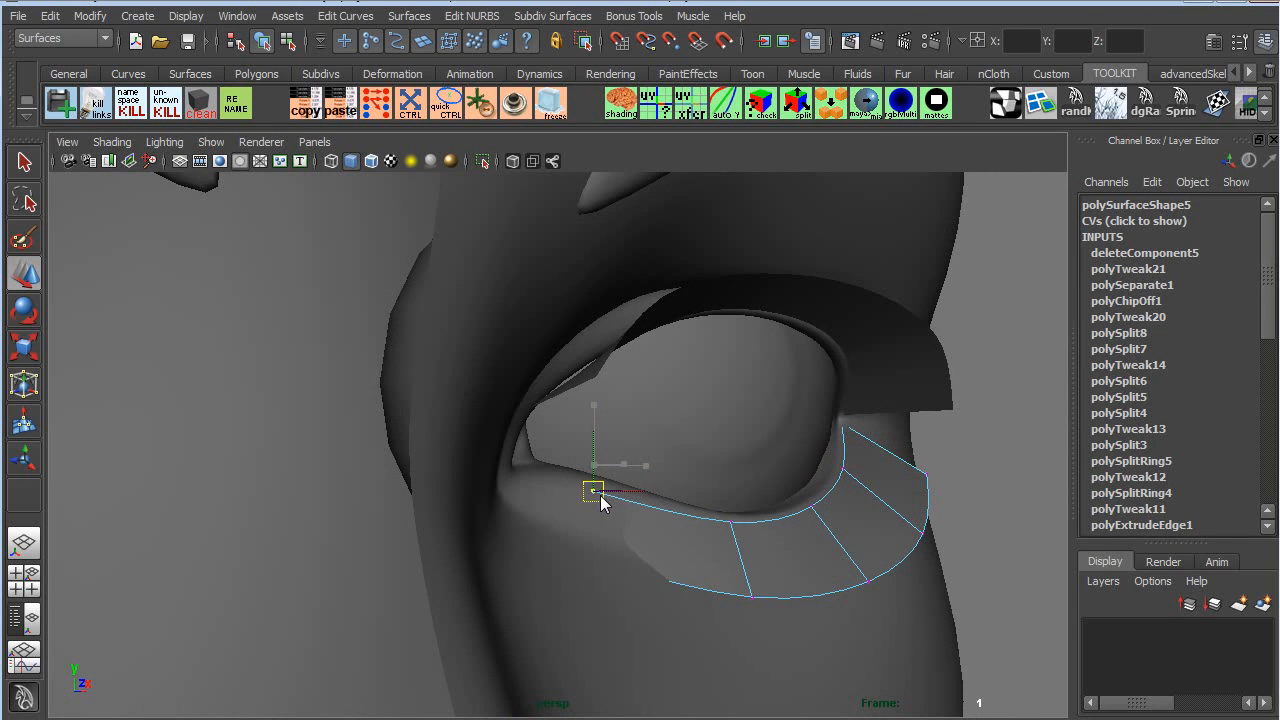
{"action": "left_click_drag", "start_coordinate": [601, 491], "coordinate": [660, 545], "text": "alt"}
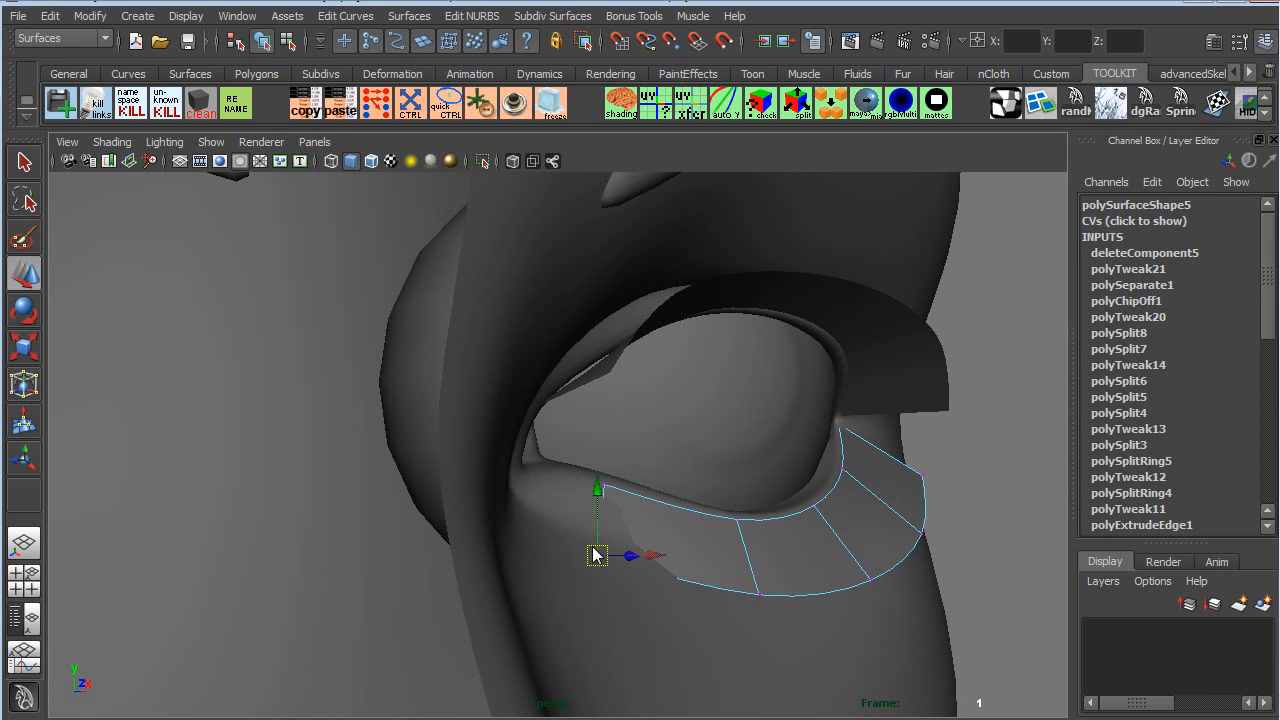
Select the outer-edge vertices of the lower eyelash strip and adjust their position away from the face
{"action": "left_click_drag", "start_coordinate": [853, 566], "coordinate": [852, 565], "text": "shift"}
{"action": "left_click_drag", "start_coordinate": [852, 565], "coordinate": [925, 581], "text": "alt"}
{"action": "mouse_move", "coordinate": [806, 551]}
{"action": "left_mouse_down", "text": "alt"}
{"action": "mouse_move", "coordinate": [836, 553]}
{"action": "mouse_move", "coordinate": [772, 561]}
{"action": "mouse_move", "coordinate": [640, 545]}
{"action": "mouse_move", "coordinate": [523, 589]}
{"action": "mouse_move", "coordinate": [441, 582]}
{"action": "mouse_move", "coordinate": [817, 572]}
{"action": "left_mouse_up", "text": "alt"}
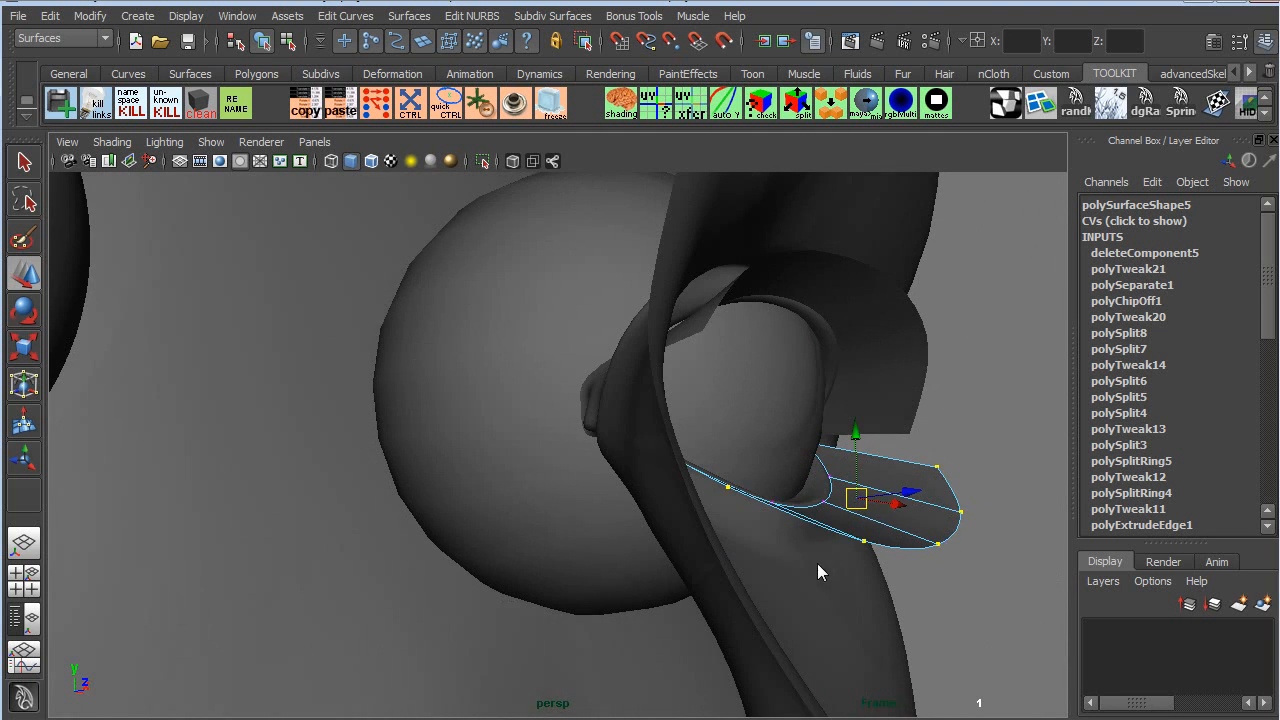
Move the lid-side vertices of the lower eyelash strip vertically against the rim of the lower lid
{"action": "left_click_drag", "start_coordinate": [866, 512], "coordinate": [617, 603], "text": "alt"}
{"action": "left_click_drag", "start_coordinate": [470, 498], "coordinate": [618, 562]}
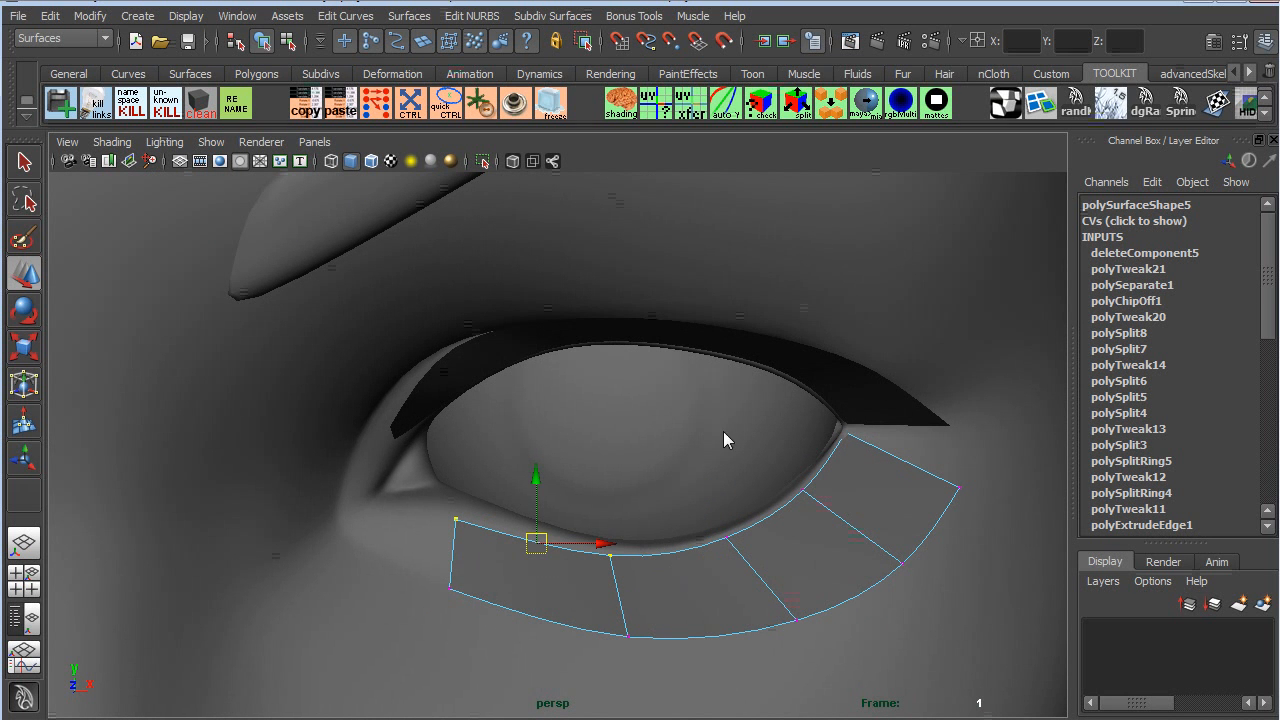
{"action": "left_click_drag", "start_coordinate": [836, 545], "coordinate": [848, 556], "text": "shift"}
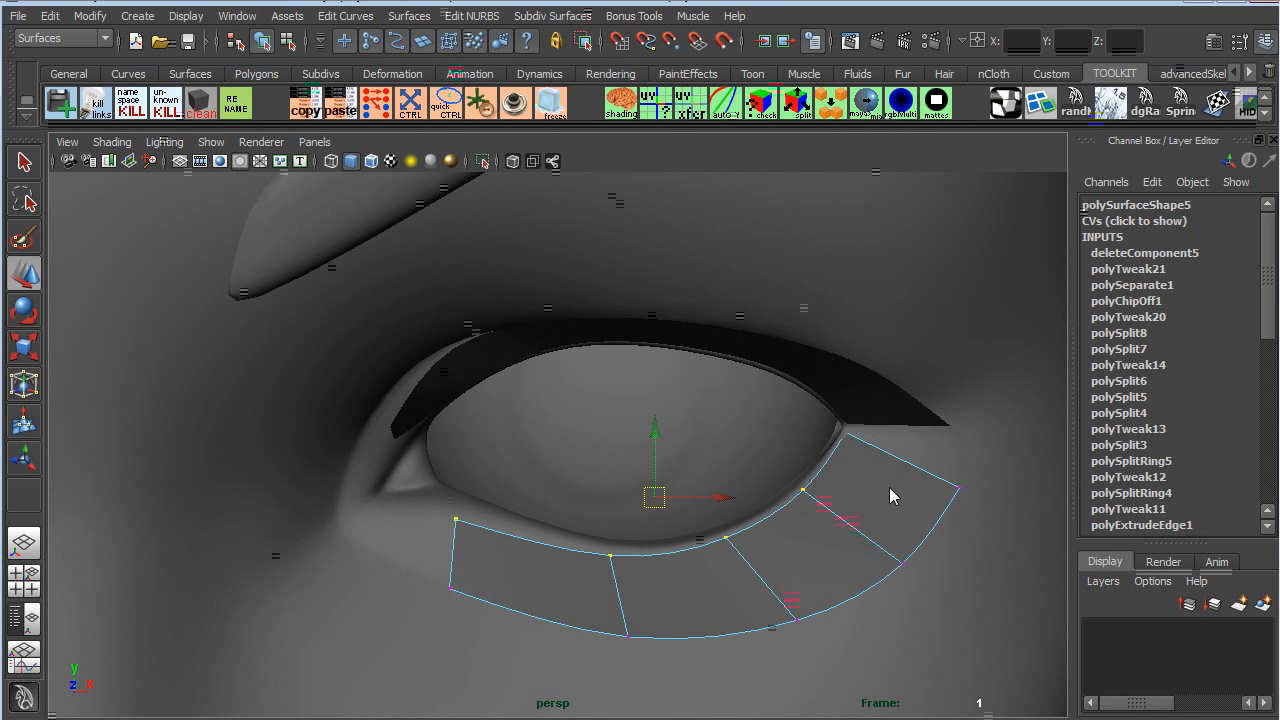
{"action": "left_click_drag", "start_coordinate": [841, 390], "coordinate": [687, 492], "text": "alt"}
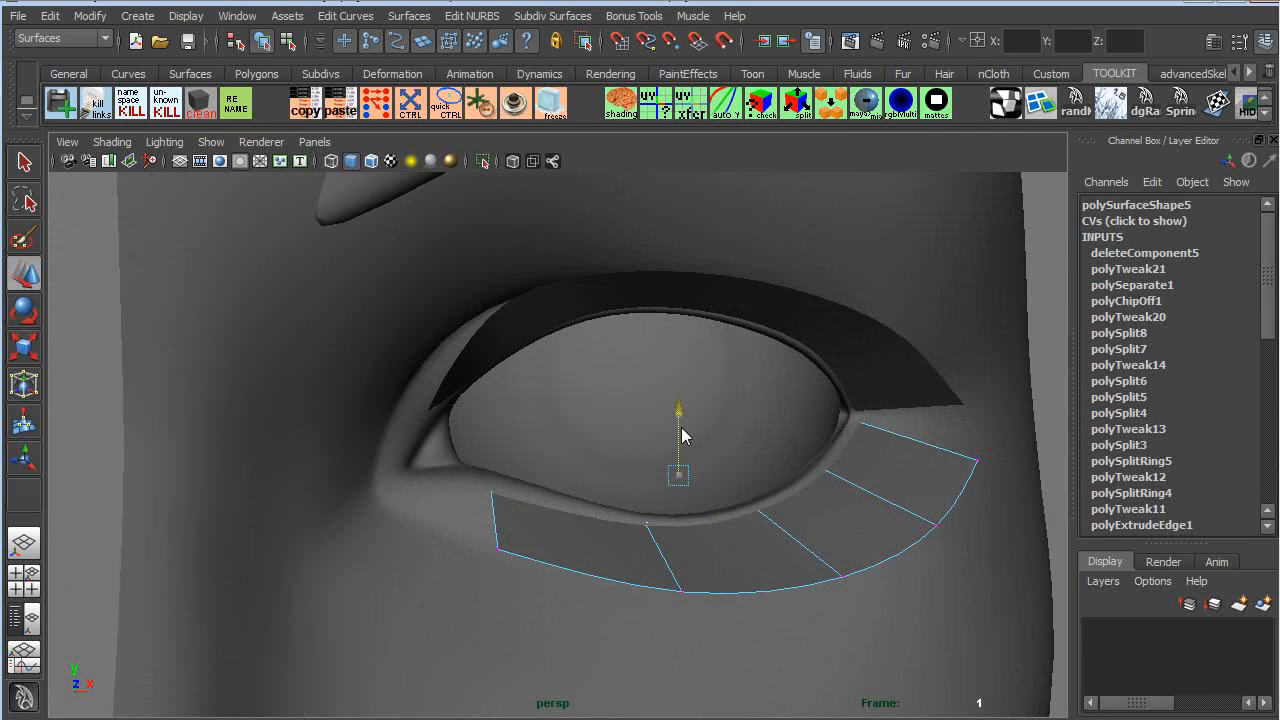
{"action": "left_click_drag", "start_coordinate": [683, 431], "coordinate": [695, 374], "text": "alt"}
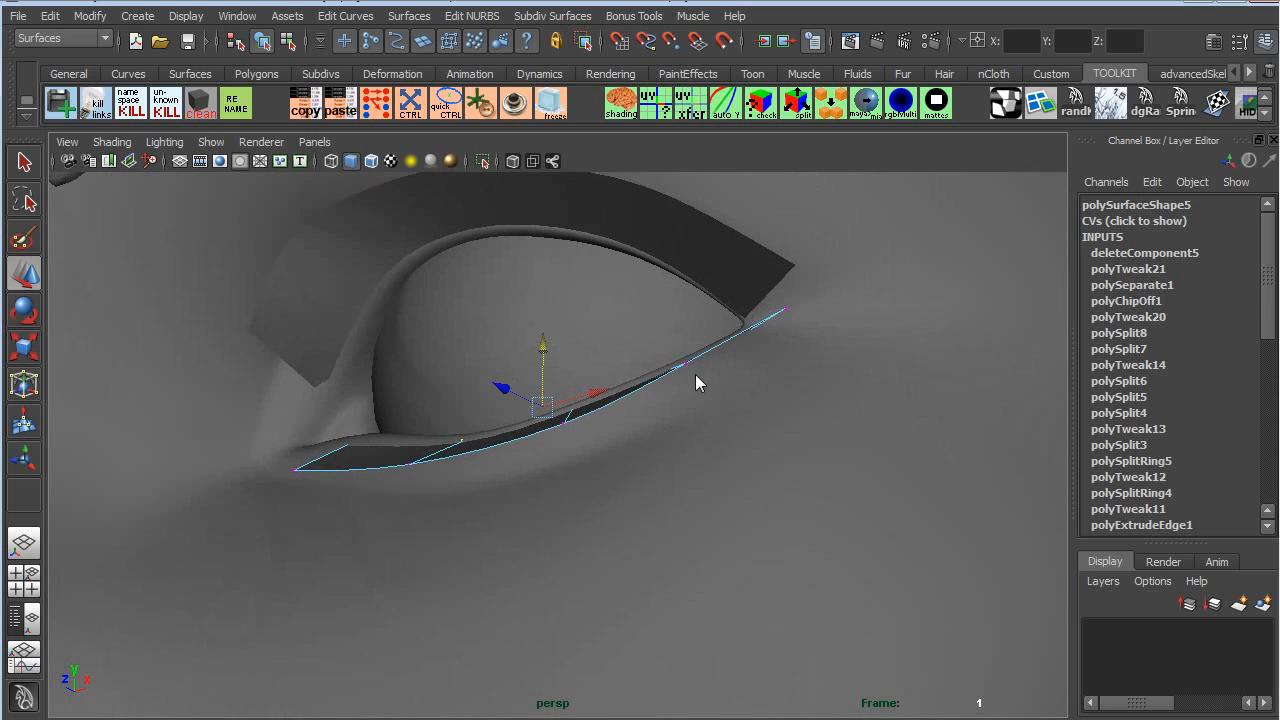
Center the pivot of the upper eyelash strip and move the strip to Translate Z -0.004
{"action": "left_click", "coordinate": [727, 275]}
{"action": "left_click_drag", "start_coordinate": [531, 286], "coordinate": [540, 506], "text": "alt"}
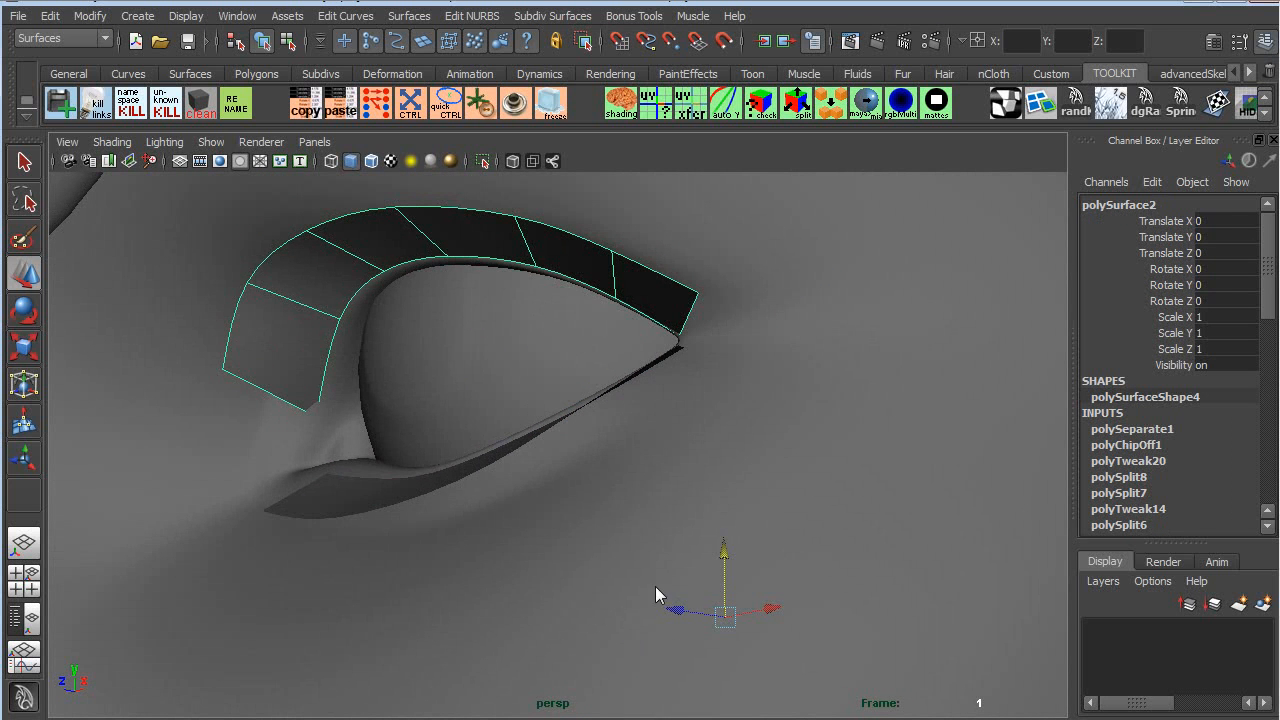
{"action": "key", "text": "space"}
{"action": "left_click_drag", "start_coordinate": [312, 285], "coordinate": [314, 486]}
{"action": "left_click_drag", "start_coordinate": [419, 279], "coordinate": [428, 288]}
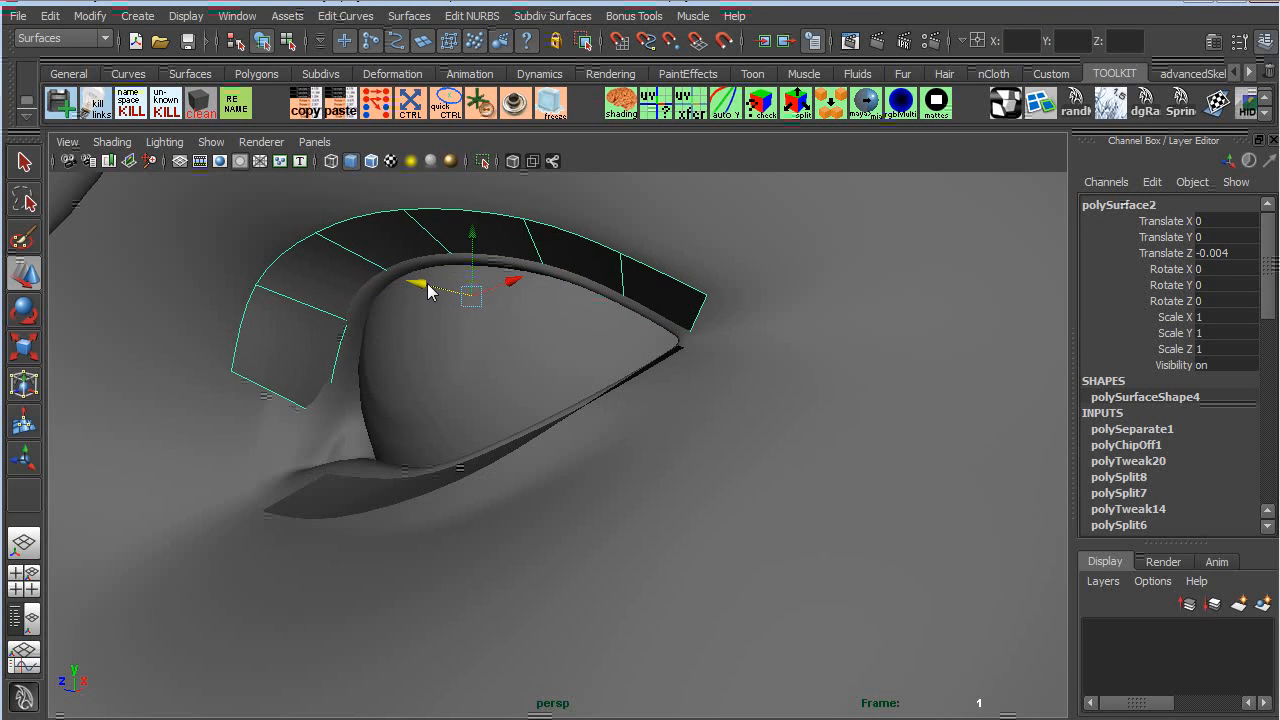
Fit the lid-side vertices near the inner corner of the upper eyelash strip to the upper lid, undoing any misplaced moves
{"action": "left_click_drag", "start_coordinate": [292, 352], "coordinate": [428, 344], "text": "alt"}
{"action": "right_click_drag", "start_coordinate": [468, 267], "coordinate": [405, 266]}
{"action": "left_click_drag", "start_coordinate": [469, 388], "coordinate": [408, 343]}
{"action": "right_click_drag", "start_coordinate": [408, 335], "coordinate": [481, 345], "text": "alt"}
{"action": "left_click_drag", "start_coordinate": [481, 345], "coordinate": [446, 280]}
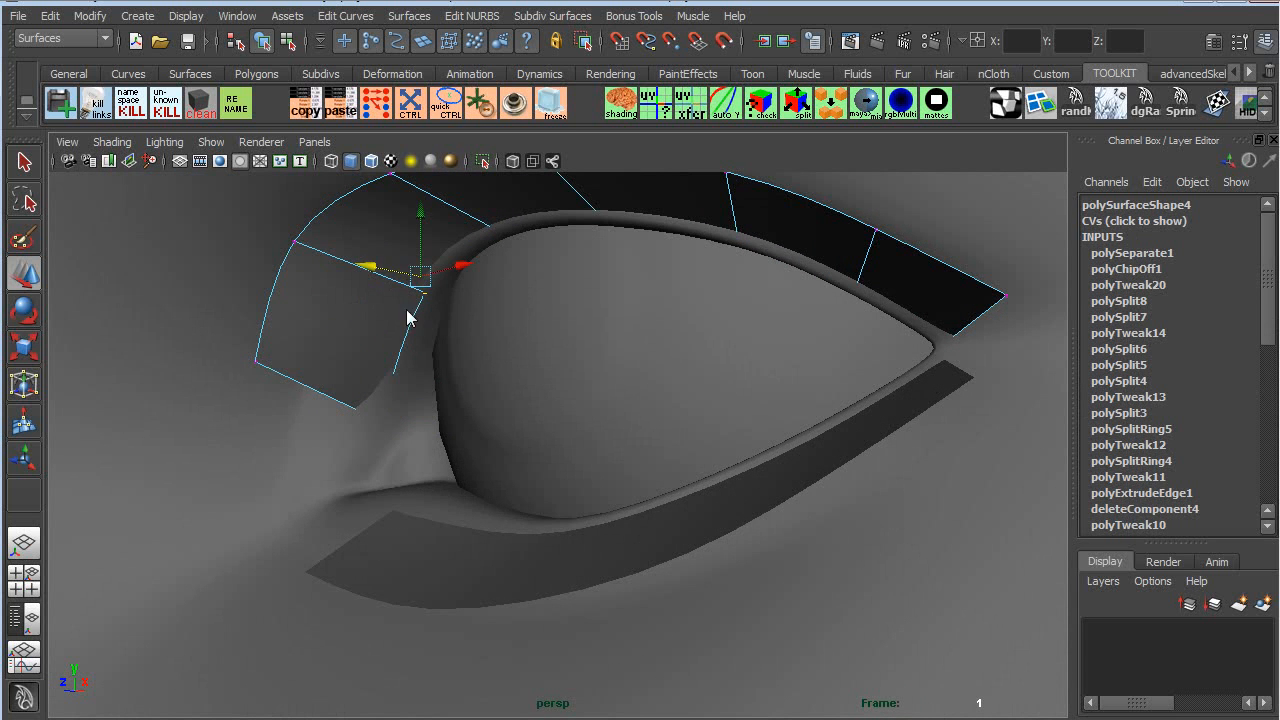
{"action": "left_click_drag", "start_coordinate": [428, 362], "coordinate": [537, 362], "text": "alt"}
{"action": "left_click_drag", "start_coordinate": [523, 305], "coordinate": [520, 272]}
{"action": "left_click_drag", "start_coordinate": [518, 502], "coordinate": [384, 427]}
{"action": "key", "text": "ctrl+z"}
{"action": "left_click_drag", "start_coordinate": [386, 428], "coordinate": [450, 413], "text": "alt"}
{"action": "key", "text": "ctrl+z"}
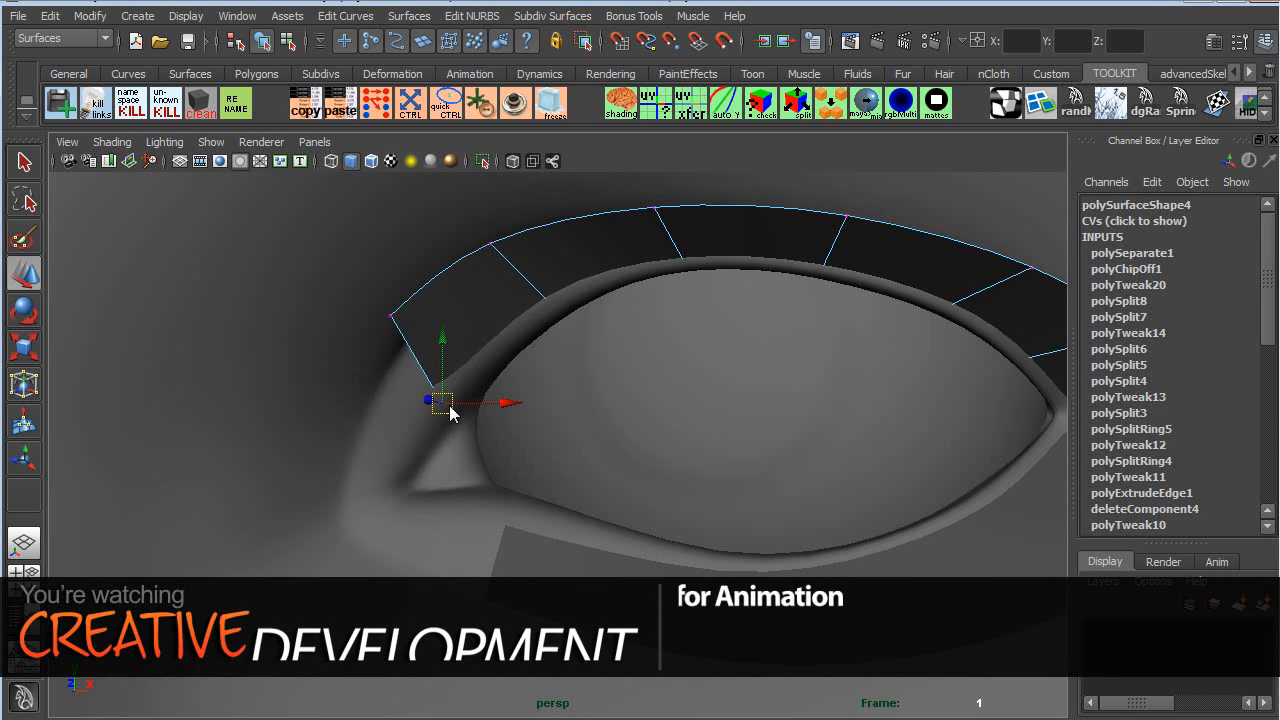
Adjust the two middle outer-edge vertices of the upper eyelash strip to even out its arc
{"action": "right_click_drag", "start_coordinate": [670, 312], "coordinate": [580, 307], "text": "alt"}
{"action": "middle_click_drag", "start_coordinate": [724, 335], "coordinate": [603, 366], "text": "alt"}
{"action": "left_click_drag", "start_coordinate": [603, 366], "coordinate": [645, 368], "text": "alt"}
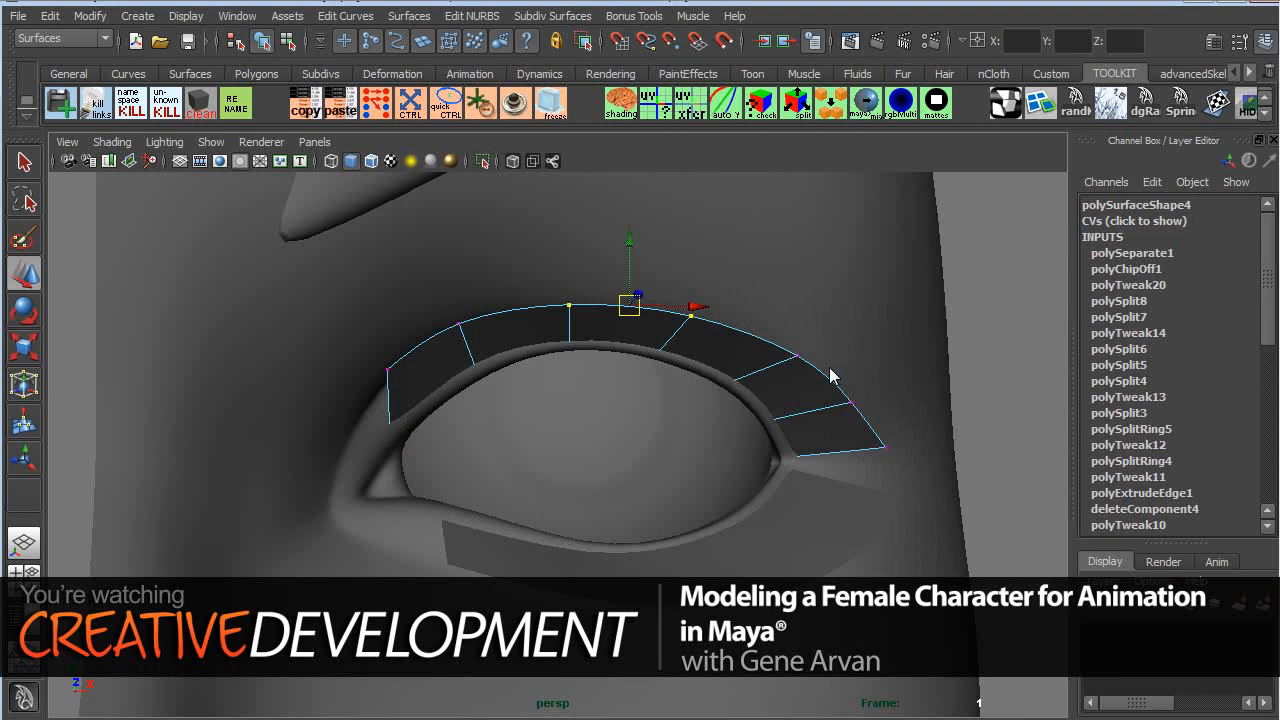
{"action": "left_click_drag", "start_coordinate": [848, 410], "coordinate": [566, 423], "text": "alt"}
Adjust the outer vertex at the inner-corner end of the lower eyelash strip
{"action": "left_click_drag", "start_coordinate": [455, 357], "coordinate": [673, 550], "text": "alt"}
{"action": "left_click", "coordinate": [664, 505]}
{"action": "right_click_drag", "start_coordinate": [673, 506], "coordinate": [624, 527]}
{"action": "left_click_drag", "start_coordinate": [624, 530], "coordinate": [581, 631], "text": "alt"}
{"action": "left_click", "coordinate": [533, 578]}
{"action": "left_click_drag", "start_coordinate": [536, 575], "coordinate": [534, 567]}
{"action": "left_click_drag", "start_coordinate": [322, 539], "coordinate": [530, 385]}
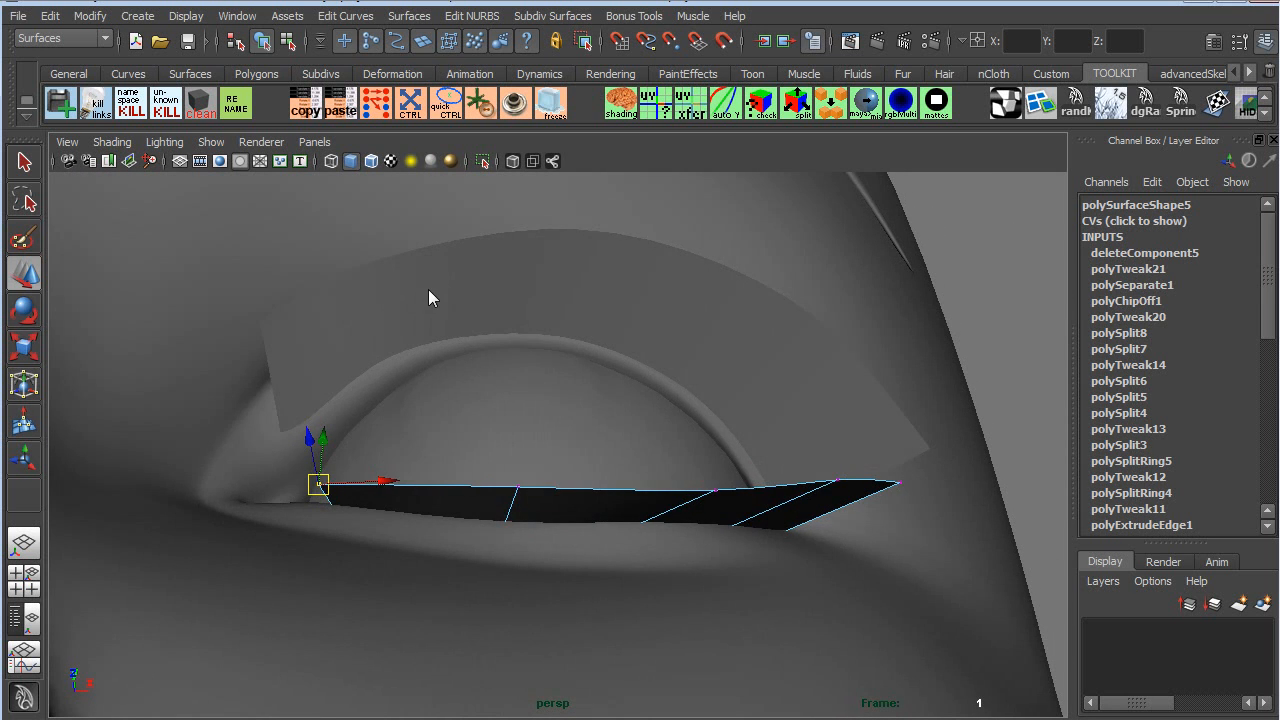
Reposition the outer edge segment and outer vertex at the inner-corner end of the upper eyelash strip
{"action": "left_click", "coordinate": [470, 285]}
{"action": "left_click_drag", "start_coordinate": [369, 330], "coordinate": [364, 312], "text": "alt"}
{"action": "right_click_drag", "start_coordinate": [363, 312], "coordinate": [356, 296]}
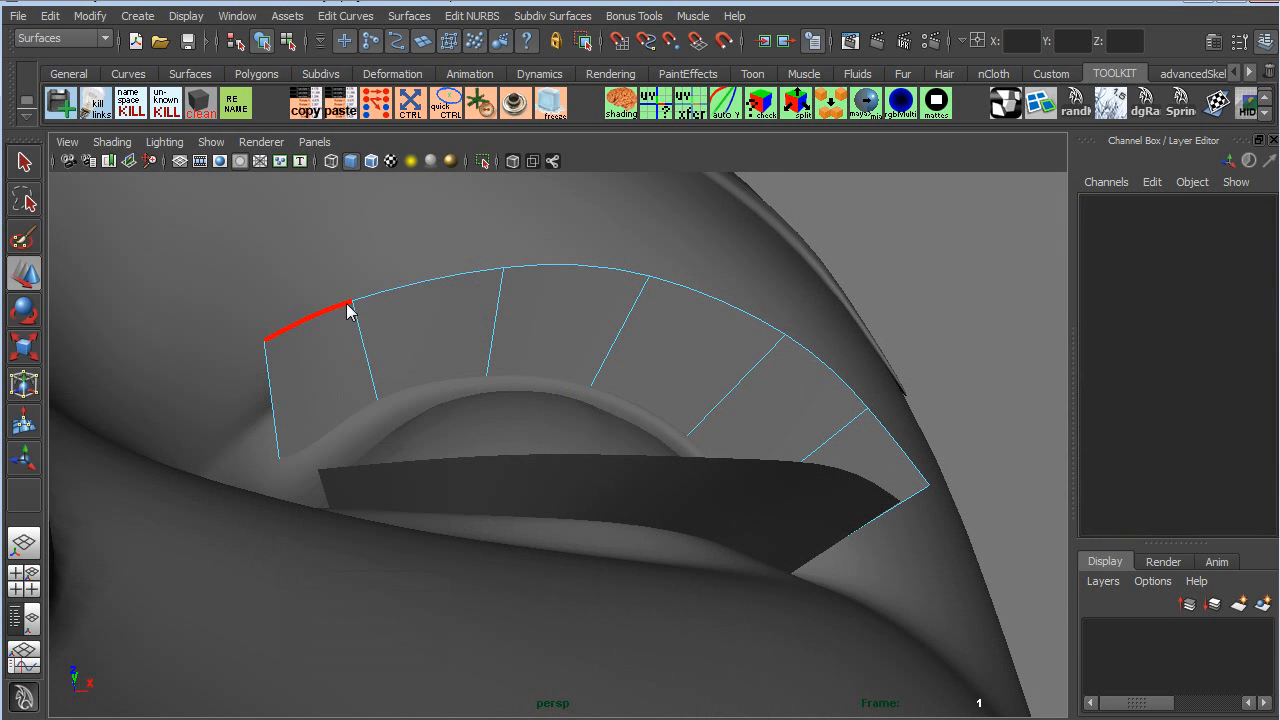
{"action": "left_click", "coordinate": [334, 316]}
{"action": "mouse_move", "coordinate": [303, 330]}
{"action": "left_mouse_down"}
{"action": "mouse_move", "coordinate": [320, 346]}
{"action": "mouse_move", "coordinate": [309, 345]}
{"action": "left_mouse_up"}
{"action": "right_click_drag", "start_coordinate": [297, 368], "coordinate": [285, 370]}
{"action": "left_click", "coordinate": [274, 361]}
{"action": "left_click_drag", "start_coordinate": [275, 361], "coordinate": [372, 531]}
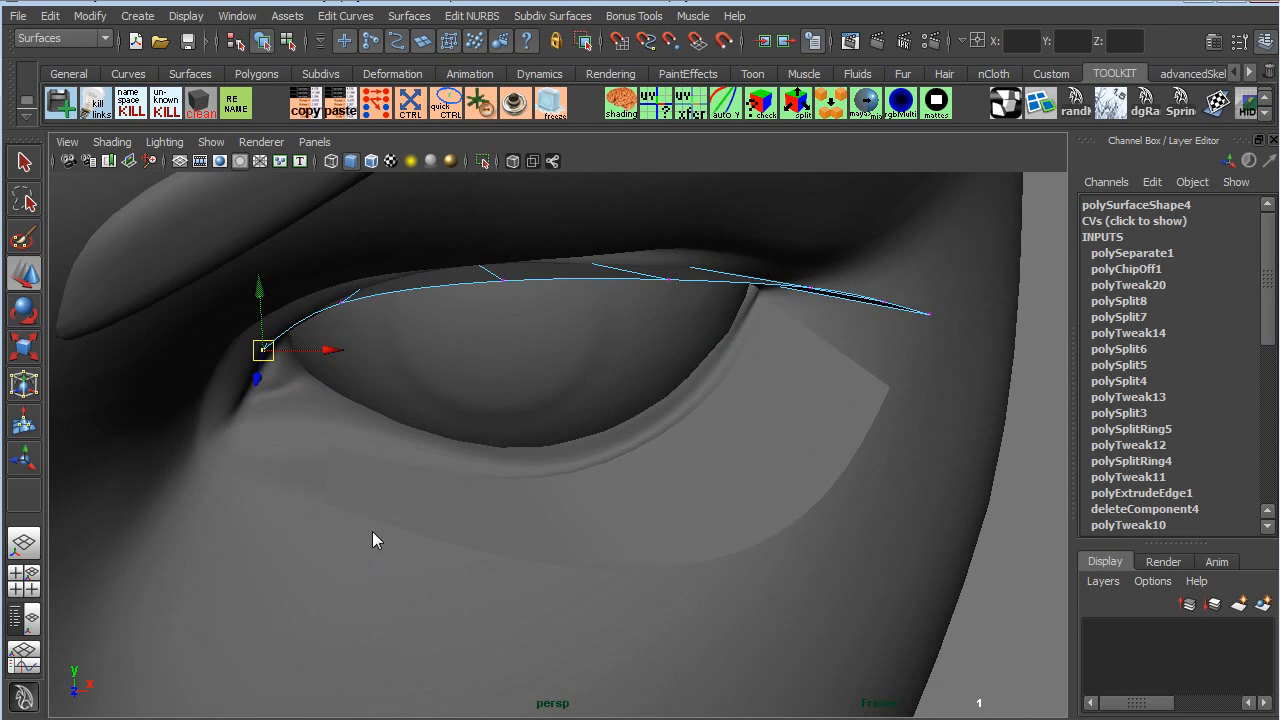
Move the end edge of the lower eyelash strip at the inner corner of the eye
{"action": "left_click", "coordinate": [375, 495]}
{"action": "right_click_drag", "start_coordinate": [347, 490], "coordinate": [346, 446]}
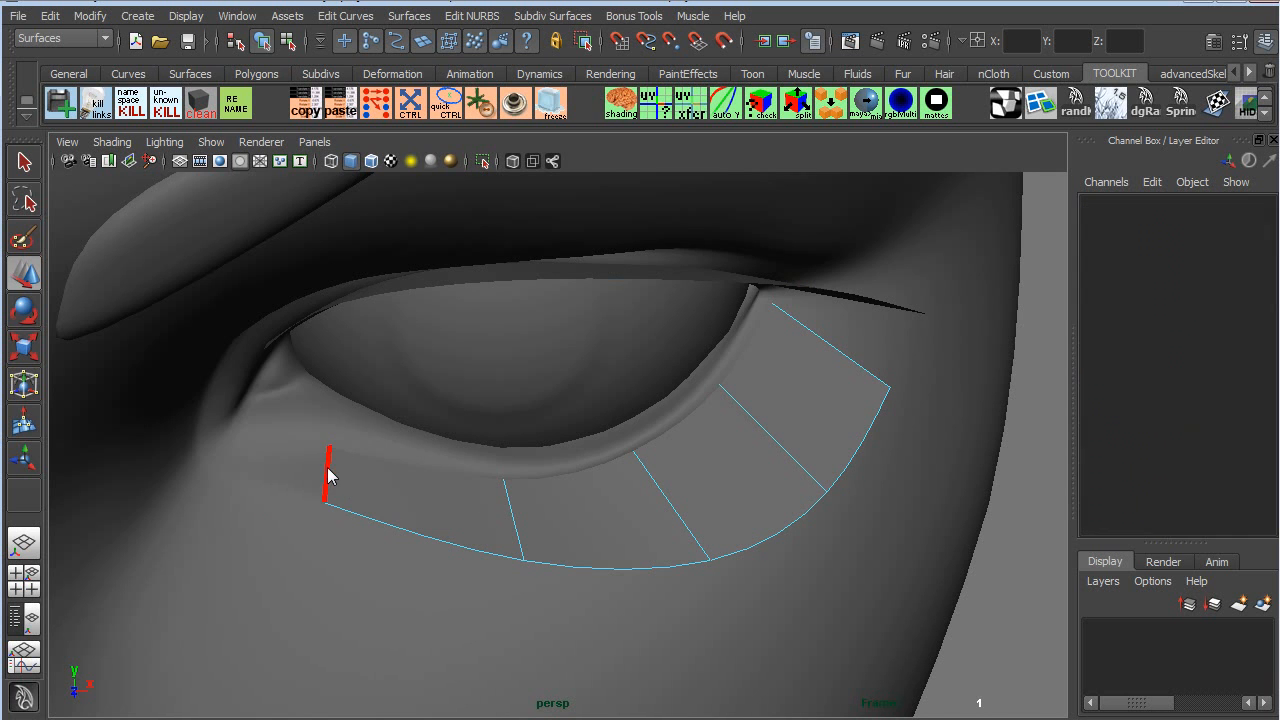
{"action": "left_click", "coordinate": [329, 474]}
{"action": "left_click_drag", "start_coordinate": [366, 473], "coordinate": [470, 410]}
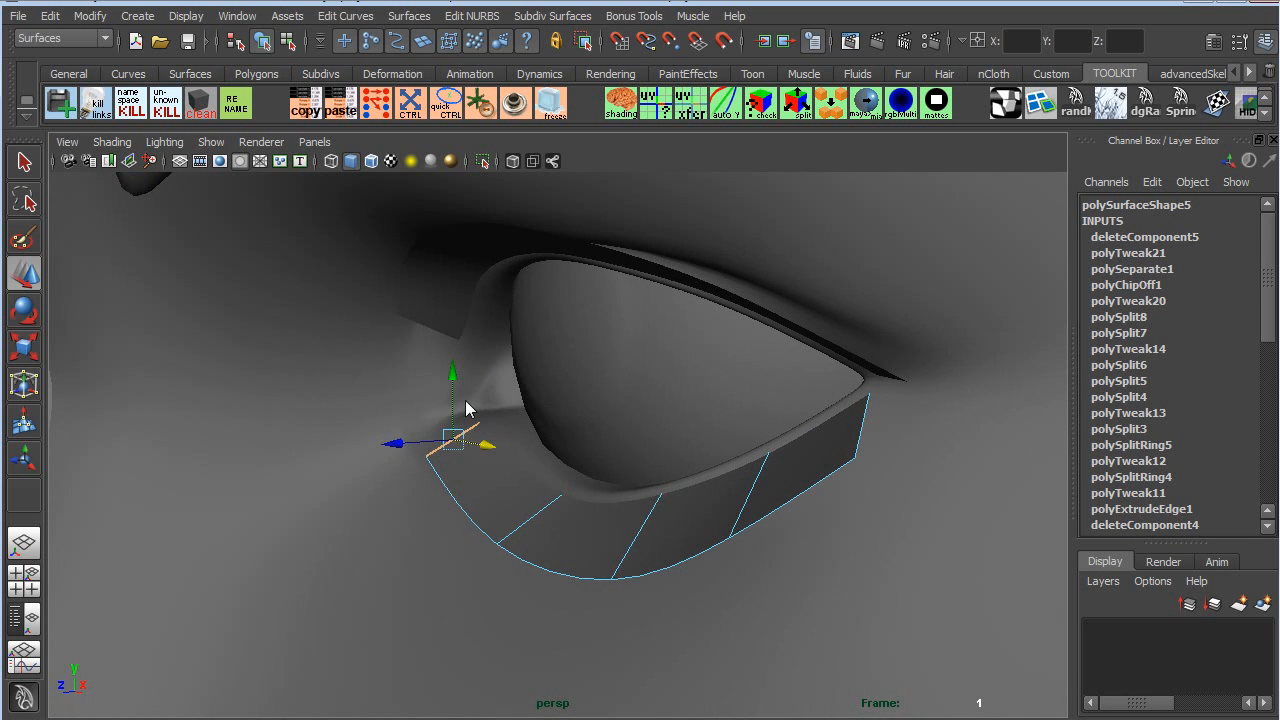
Insert a lengthwise edge loop through the middle of the lower and the upper eyelash strips
{"action": "left_click_drag", "start_coordinate": [606, 455], "coordinate": [771, 499], "text": "alt"}
{"action": "right_click_drag", "start_coordinate": [757, 480], "coordinate": [762, 446]}
{"action": "left_click_drag", "start_coordinate": [758, 452], "coordinate": [528, 458], "text": "alt"}
{"action": "mouse_move", "coordinate": [516, 452]}
{"action": "right_mouse_down"}
{"action": "mouse_move", "coordinate": [512, 432]}
{"action": "mouse_move", "coordinate": [588, 615]}
{"action": "right_mouse_up"}
{"action": "left_click", "coordinate": [517, 451]}
{"action": "left_click", "coordinate": [509, 395]}
{"action": "mouse_move", "coordinate": [525, 388]}
{"action": "right_mouse_down"}
{"action": "mouse_move", "coordinate": [528, 357]}
{"action": "mouse_move", "coordinate": [617, 584]}
{"action": "right_mouse_up"}
{"action": "left_click", "coordinate": [520, 397]}
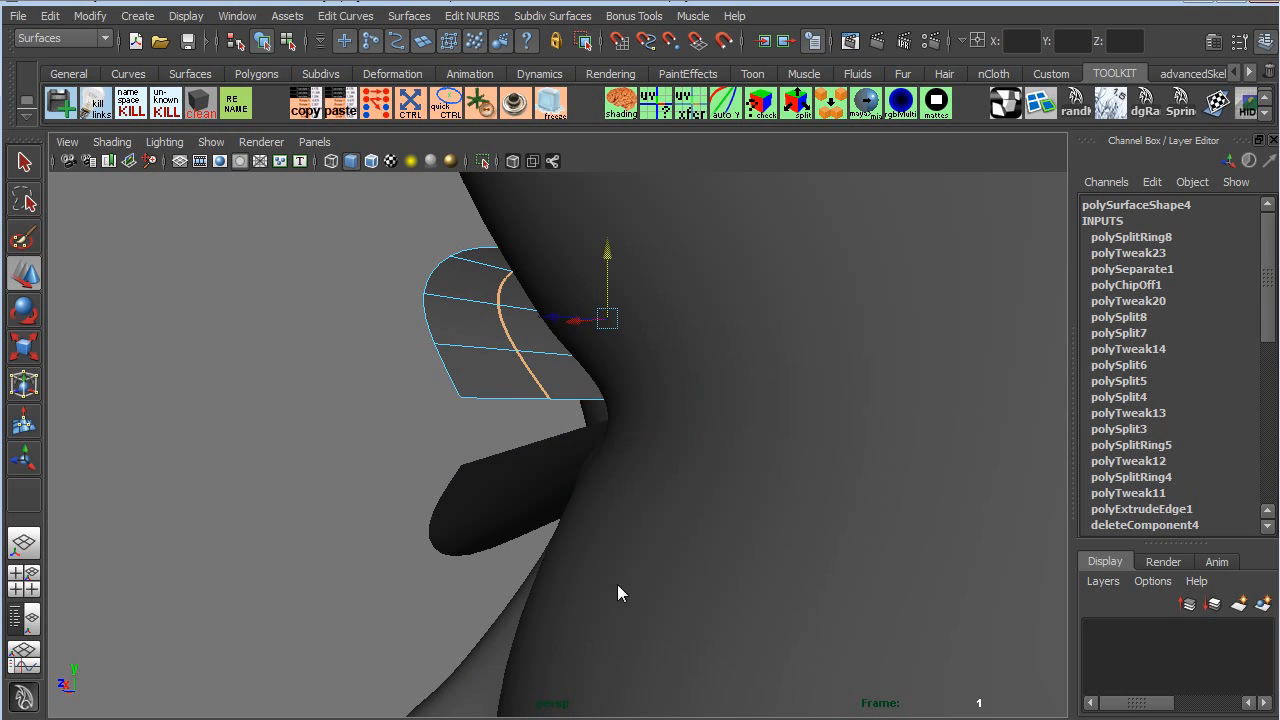
Select the outer border edges of the lower eyelash strip and reposition them
{"action": "left_click", "coordinate": [517, 508]}
{"action": "left_click_drag", "start_coordinate": [500, 529], "coordinate": [543, 529], "text": "alt"}
{"action": "right_click_drag", "start_coordinate": [538, 505], "coordinate": [540, 493]}
{"action": "left_click", "coordinate": [537, 496]}
{"action": "left_click_drag", "start_coordinate": [637, 564], "coordinate": [765, 557], "text": "alt"}
{"action": "double_click", "coordinate": [767, 571], "text": "shift"}
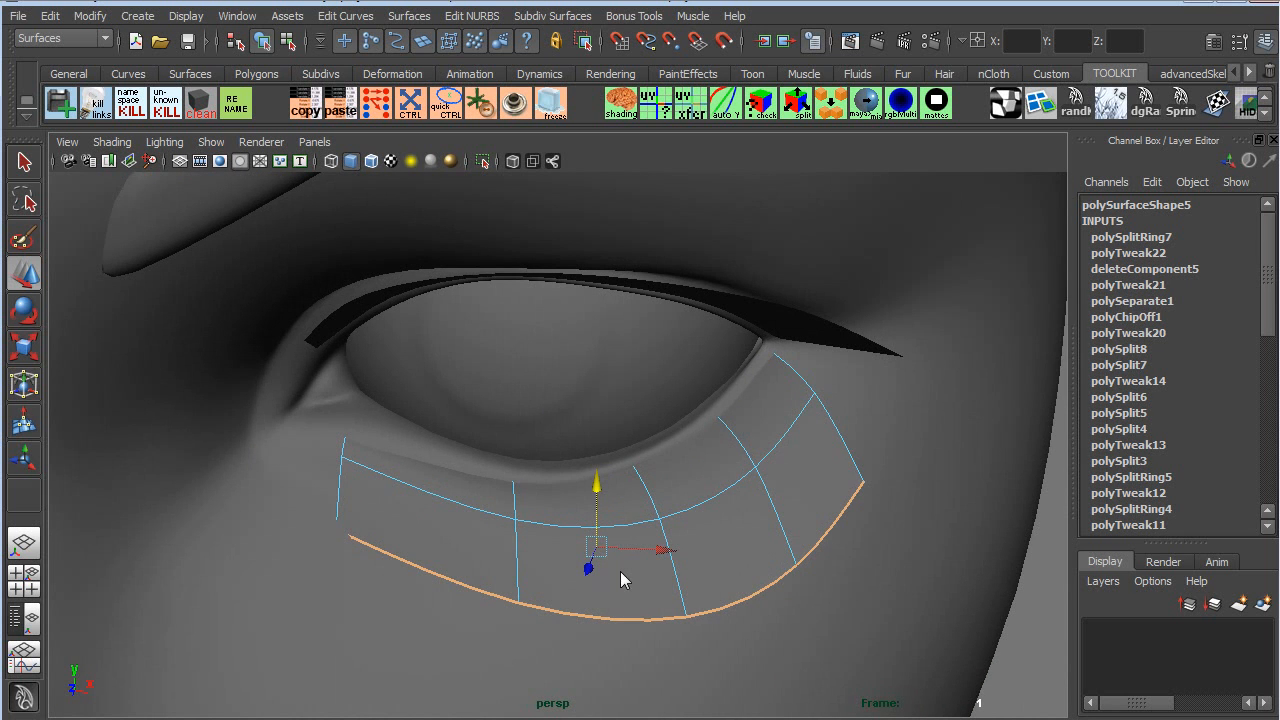
Move the middle edge loop of the lower eyelash strip to curve its profile, using the unsmoothed display for selection
{"action": "key", "text": "1"}
{"action": "left_click_drag", "start_coordinate": [651, 563], "coordinate": [583, 540], "text": "alt"}
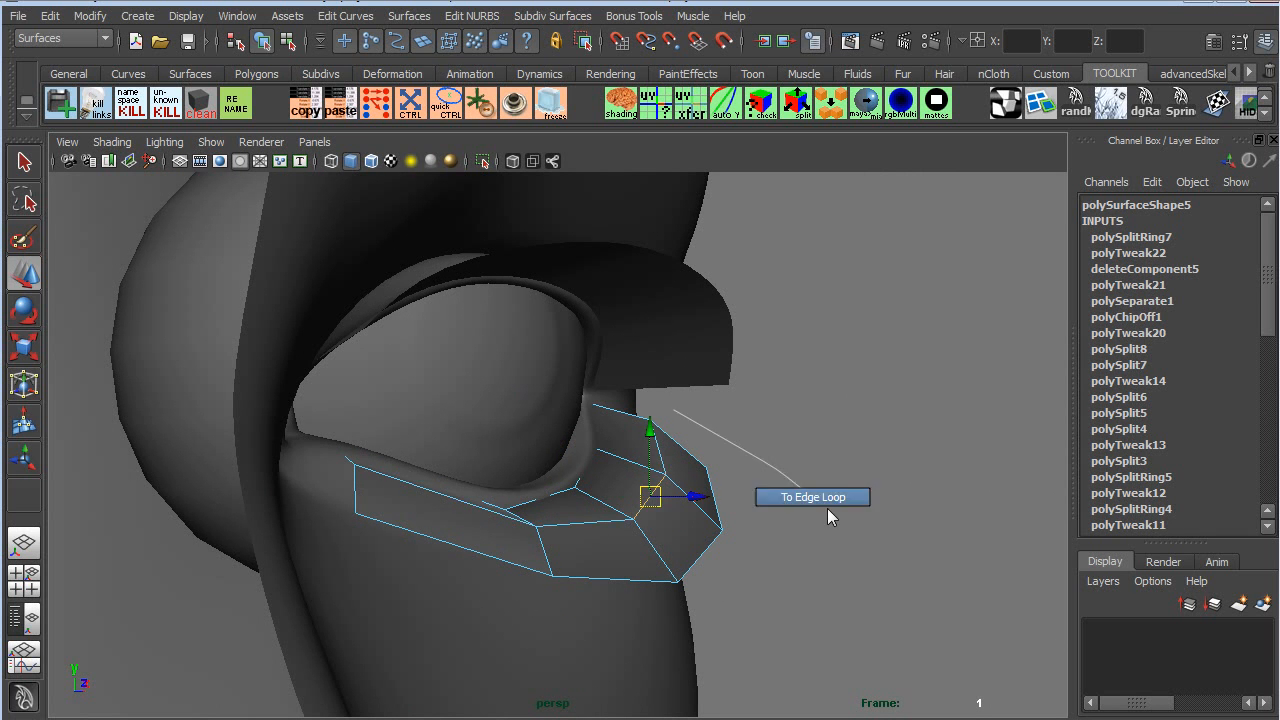
{"action": "left_click_drag", "start_coordinate": [531, 436], "coordinate": [523, 417]}
{"action": "key", "text": "3"}
Reshape the lower eyelash strip's outer-corner end by moving its outer-edge vertices outward
{"action": "left_click_drag", "start_coordinate": [478, 460], "coordinate": [500, 528], "text": "alt"}
{"action": "middle_click_drag", "start_coordinate": [868, 474], "coordinate": [746, 486], "text": "alt"}
{"action": "right_click_drag", "start_coordinate": [746, 486], "coordinate": [654, 474]}
{"action": "left_click_drag", "start_coordinate": [712, 477], "coordinate": [785, 470]}
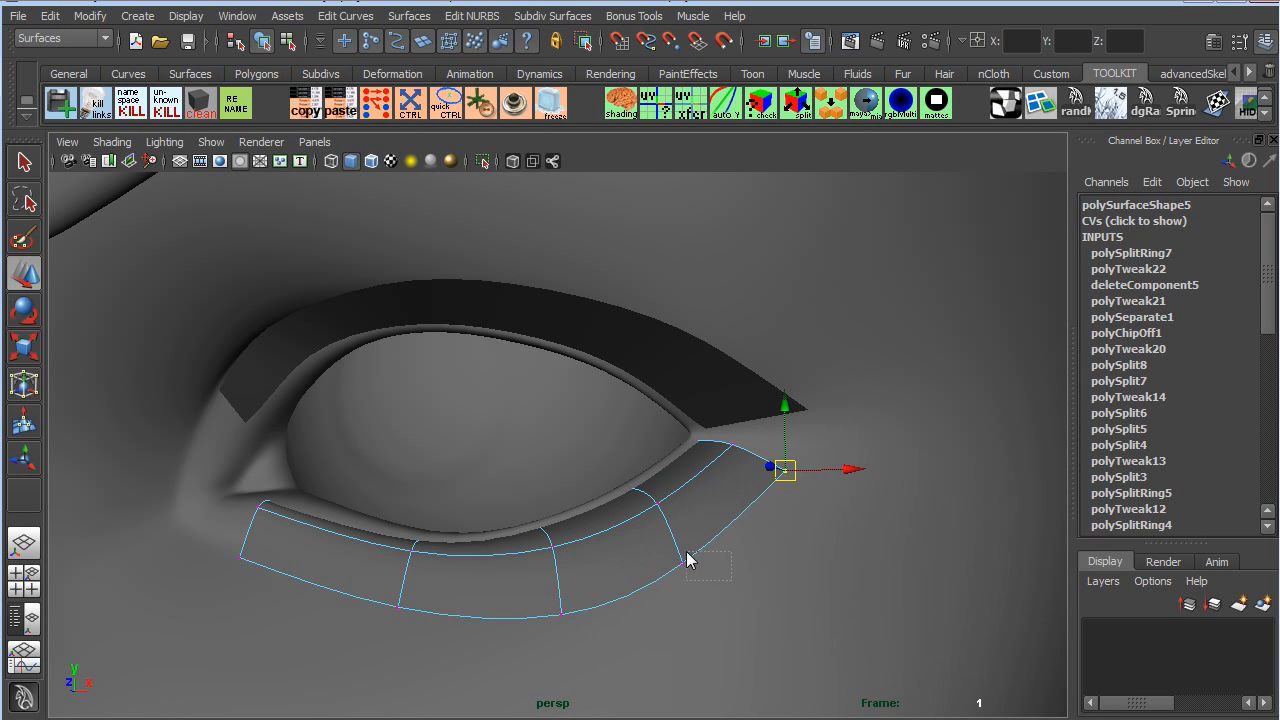
{"action": "left_click_drag", "start_coordinate": [694, 571], "coordinate": [723, 542]}
Move the middle edge loop of the upper eyelash strip to give the strip a curved profile
{"action": "left_click_drag", "start_coordinate": [723, 542], "coordinate": [543, 494], "text": "alt"}
{"action": "right_click", "coordinate": [536, 412]}
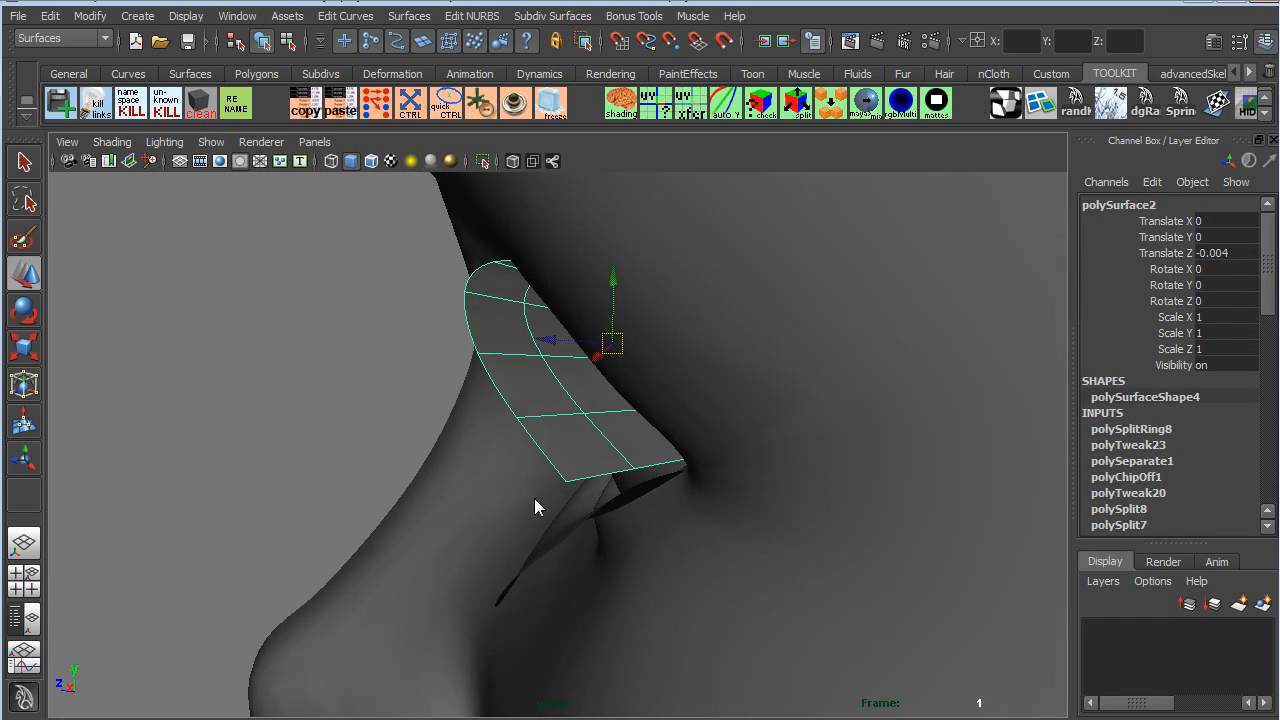
{"action": "right_click_drag", "start_coordinate": [536, 418], "coordinate": [551, 380]}
{"action": "left_click", "coordinate": [552, 378]}
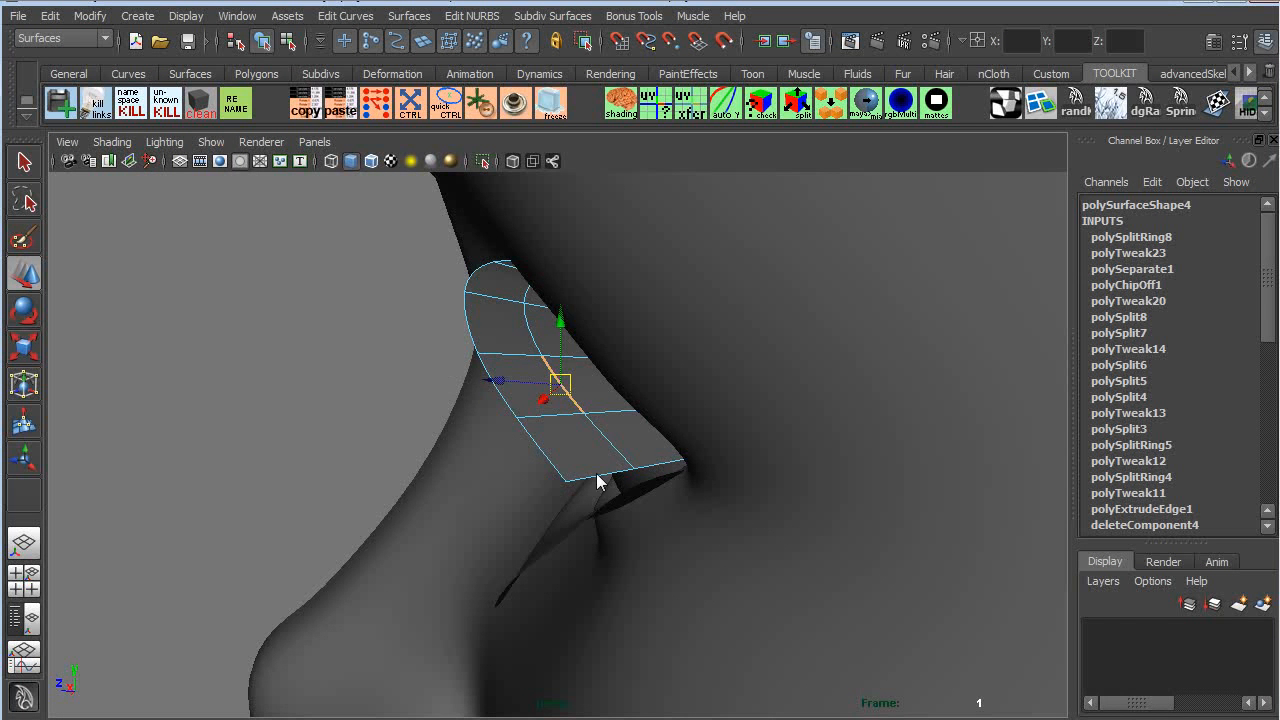
{"action": "left_click_drag", "start_coordinate": [603, 316], "coordinate": [611, 323]}
{"action": "left_click_drag", "start_coordinate": [609, 327], "coordinate": [822, 298], "text": "alt"}
{"action": "left_click_drag", "start_coordinate": [468, 349], "coordinate": [475, 360]}
Select the outer border of the upper eyelash strip without its end edges and reposition it
{"action": "double_click", "coordinate": [705, 343]}
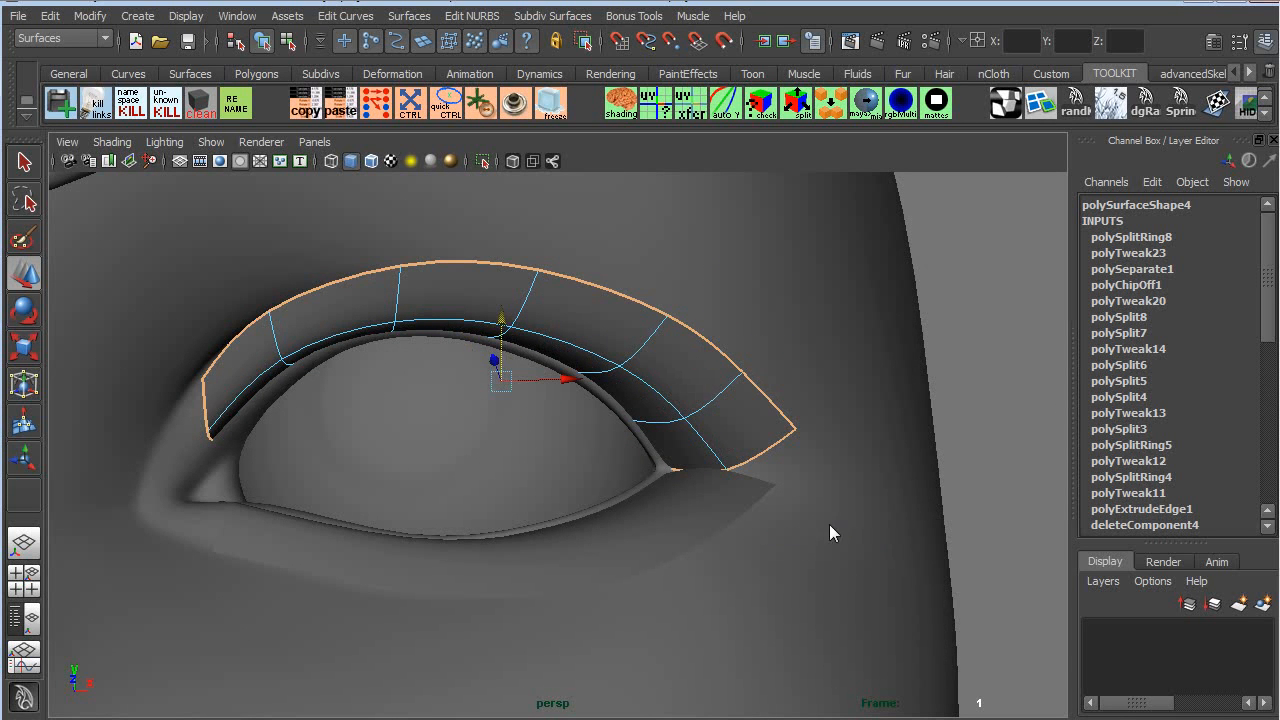
{"action": "left_click", "coordinate": [783, 426]}
{"action": "double_click", "coordinate": [224, 369]}
{"action": "left_click_drag", "start_coordinate": [503, 310], "coordinate": [588, 347]}
Expand an edge selection to the upper eyelash strip's middle loop and shift that loop along Z
{"action": "left_click", "coordinate": [574, 368]}
{"action": "right_click_drag", "start_coordinate": [472, 364], "coordinate": [502, 420], "text": "ctrl"}
{"action": "left_click_drag", "start_coordinate": [499, 414], "coordinate": [620, 448], "text": "alt"}
{"action": "left_click_drag", "start_coordinate": [517, 355], "coordinate": [156, 347], "text": "alt"}
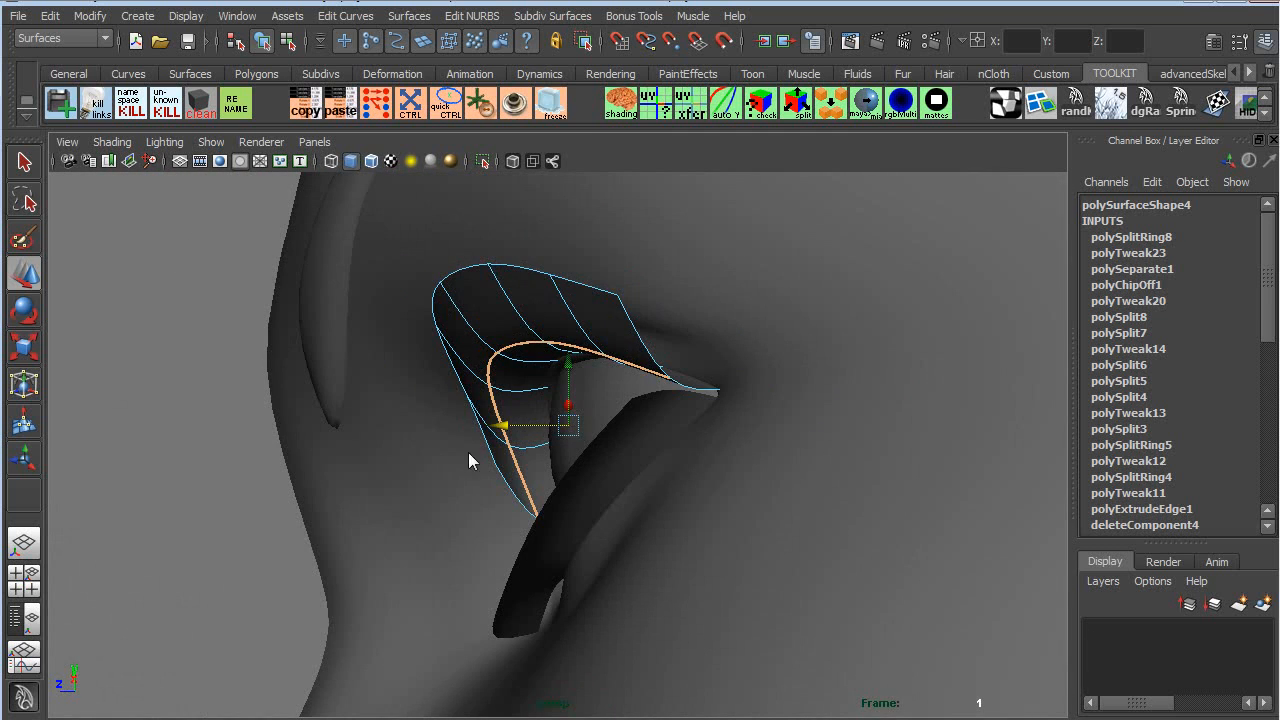
{"action": "left_click_drag", "start_coordinate": [488, 447], "coordinate": [697, 394]}
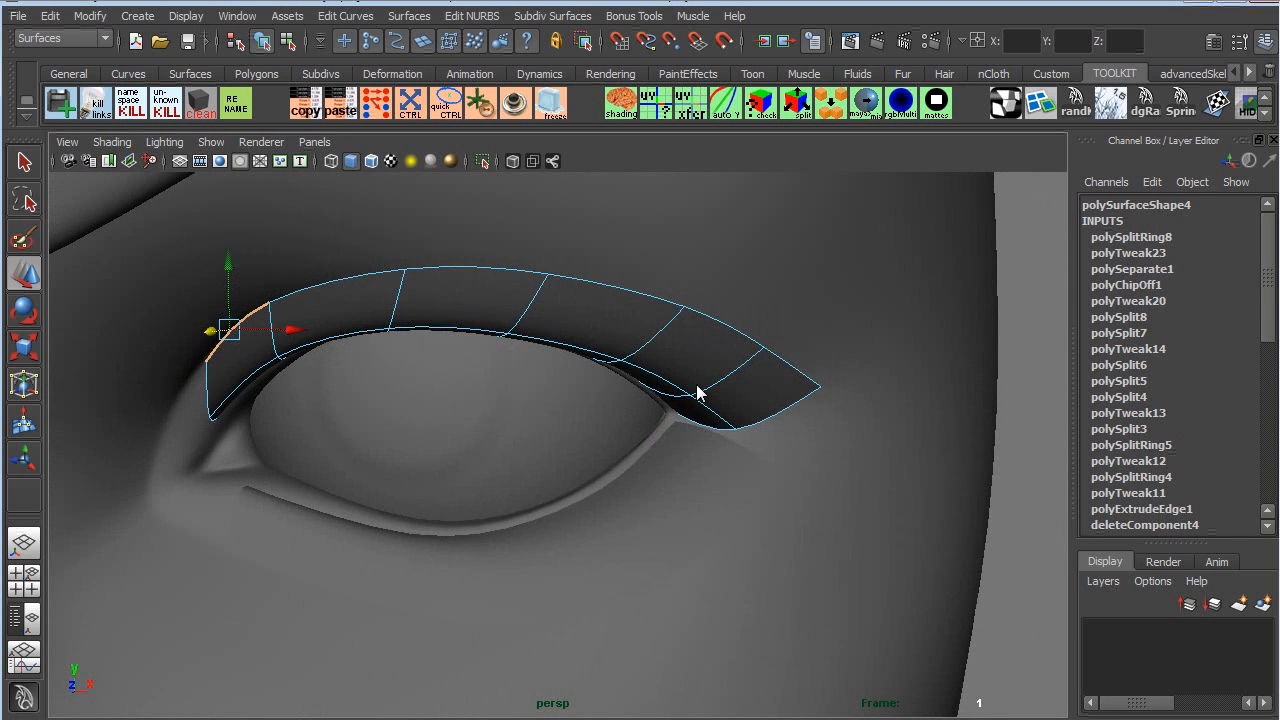
Clear the selection and examine the eyelash strips on the whole head from the front, side and close up
{"action": "left_click", "coordinate": [729, 358]}
{"action": "left_click", "coordinate": [703, 466]}
{"action": "right_click_drag", "start_coordinate": [681, 504], "coordinate": [545, 413], "text": "alt"}
{"action": "left_click_drag", "start_coordinate": [545, 413], "coordinate": [706, 501], "text": "alt"}
{"action": "left_click", "coordinate": [856, 563]}
{"action": "right_click_drag", "start_coordinate": [856, 563], "coordinate": [674, 525], "text": "alt"}
{"action": "left_click", "coordinate": [674, 525]}
{"action": "left_click_drag", "start_coordinate": [638, 546], "coordinate": [529, 543], "text": "alt"}
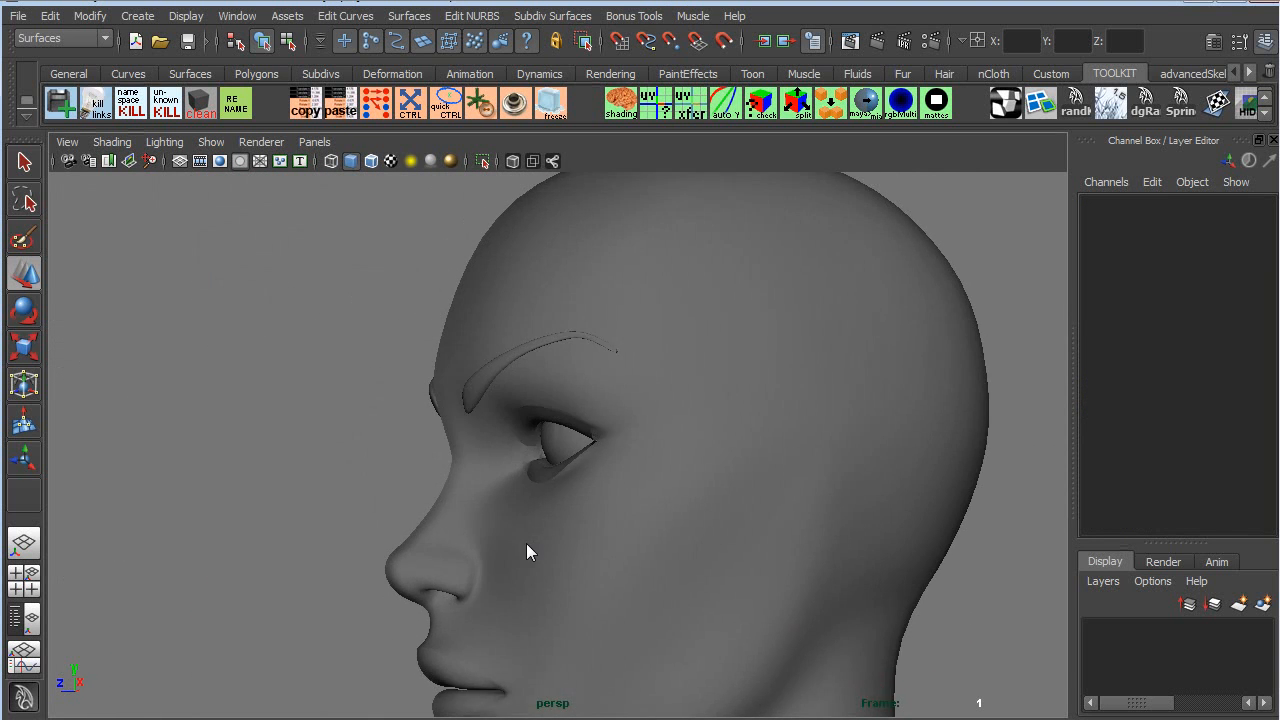
{"action": "right_click_drag", "start_coordinate": [529, 543], "coordinate": [508, 517], "text": "alt"}
{"action": "left_click_drag", "start_coordinate": [508, 517], "coordinate": [443, 509], "text": "alt"}
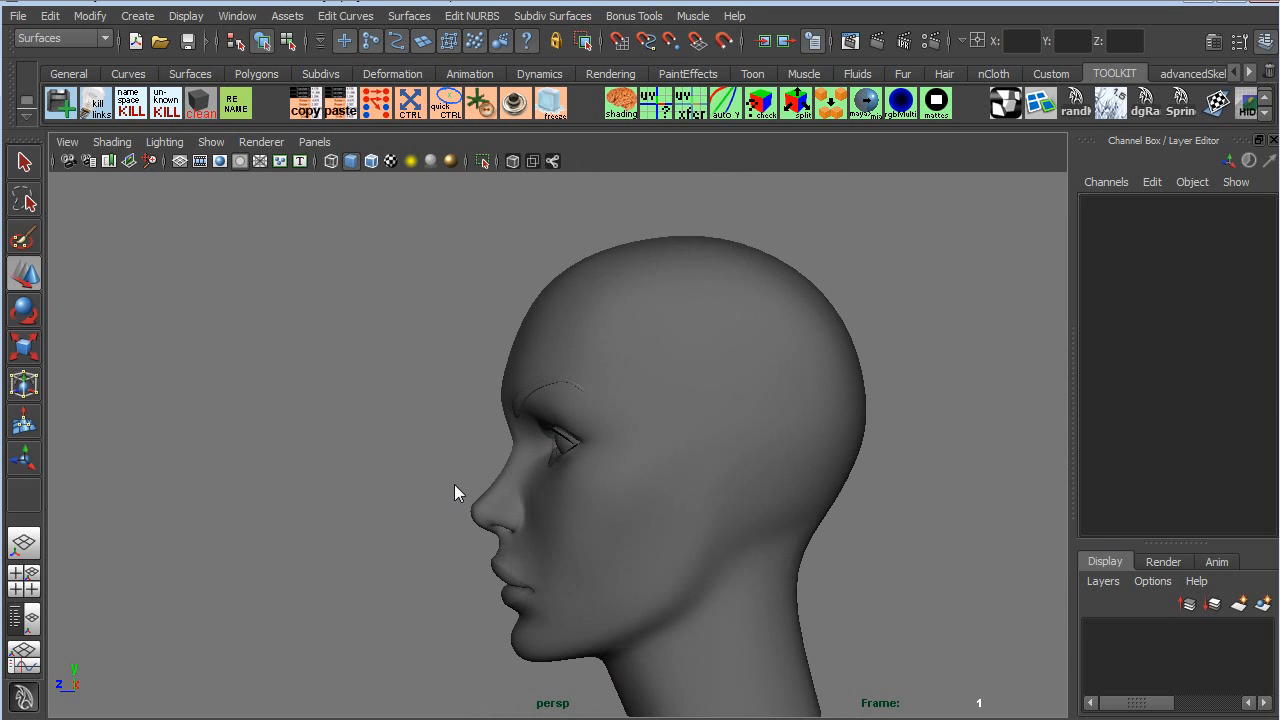
{"action": "right_click_drag", "start_coordinate": [443, 509], "coordinate": [618, 589], "text": "alt"}
{"action": "left_click_drag", "start_coordinate": [618, 597], "coordinate": [737, 563], "text": "alt"}
{"action": "right_click_drag", "start_coordinate": [737, 563], "coordinate": [569, 597], "text": "alt"}
{"action": "left_click_drag", "start_coordinate": [569, 597], "coordinate": [437, 640], "text": "alt"}
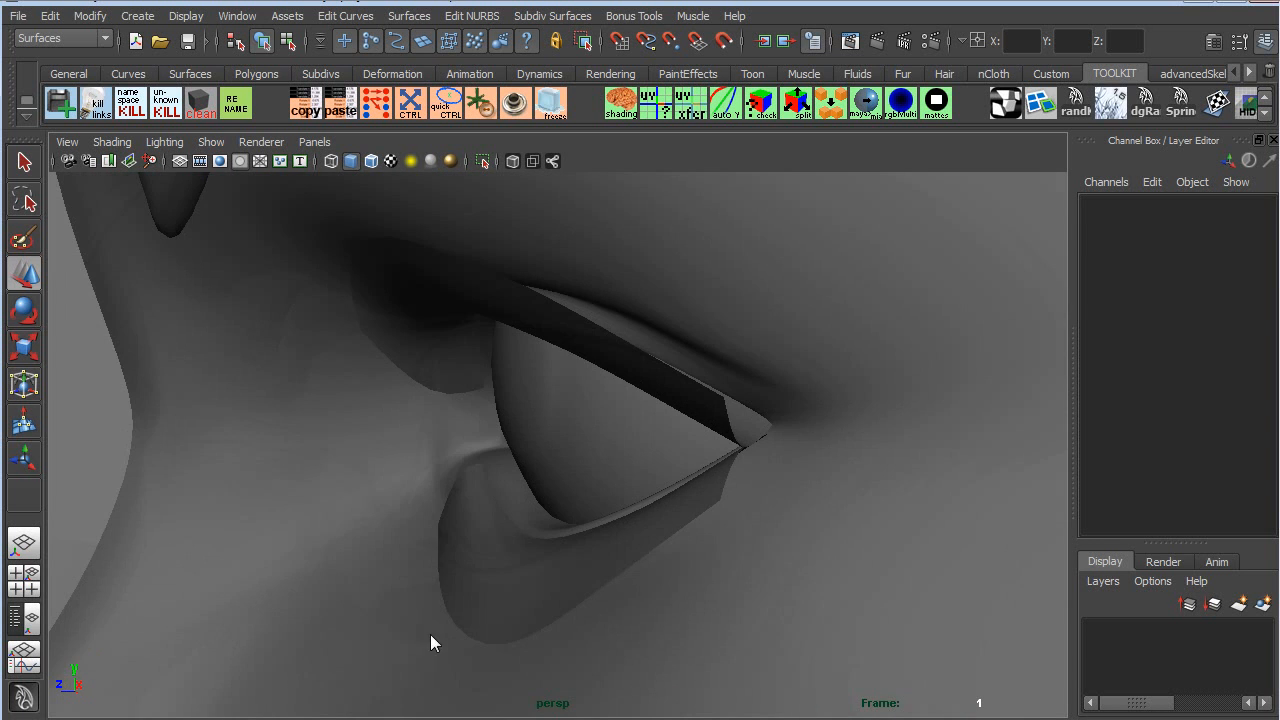
Select several outer-edge vertices of the lower eyelash strip, try adjusting them in smooth preview, and undo the last change
{"action": "left_click", "coordinate": [459, 594]}
{"action": "left_click_drag", "start_coordinate": [459, 594], "coordinate": [629, 586], "text": "alt"}
{"action": "right_click_drag", "start_coordinate": [571, 505], "coordinate": [518, 505]}
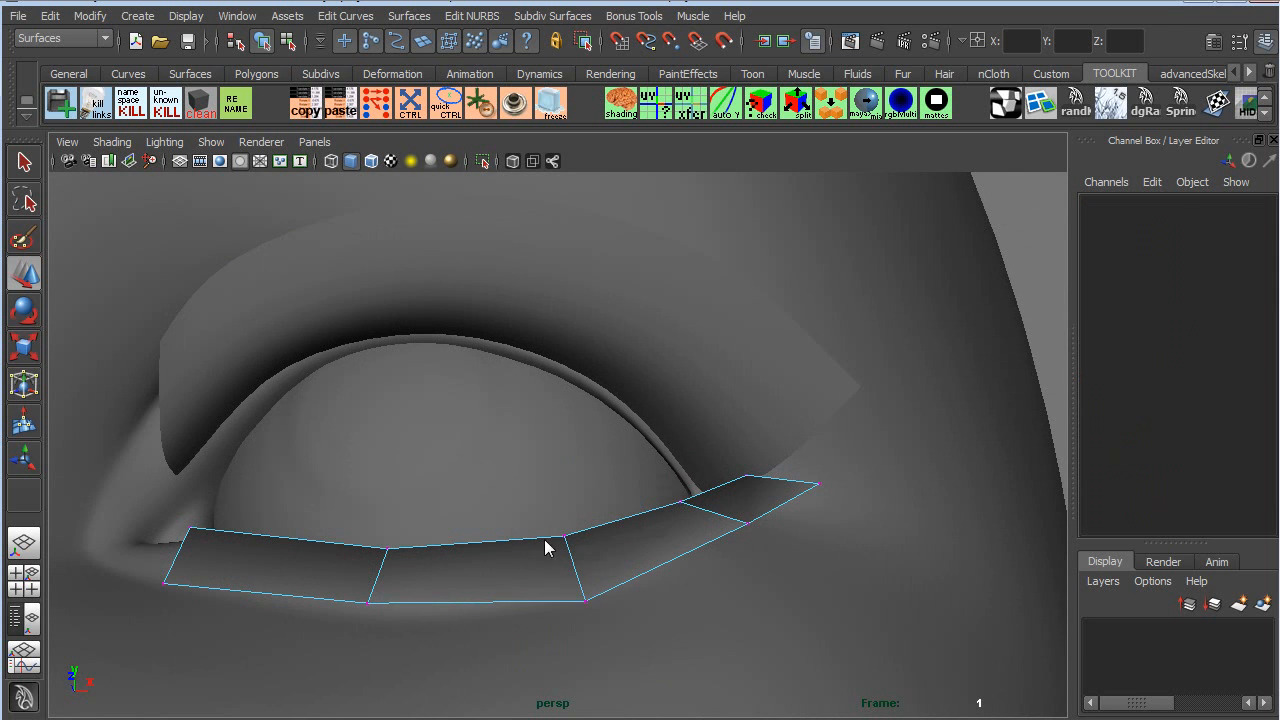
{"action": "left_click", "coordinate": [588, 604]}
{"action": "left_click_drag", "start_coordinate": [136, 567], "coordinate": [136, 567], "text": "shift"}
{"action": "left_click_drag", "start_coordinate": [378, 602], "coordinate": [394, 580], "text": "alt"}
{"action": "left_click_drag", "start_coordinate": [372, 522], "coordinate": [368, 672], "text": "alt"}
{"action": "key", "text": "3"}
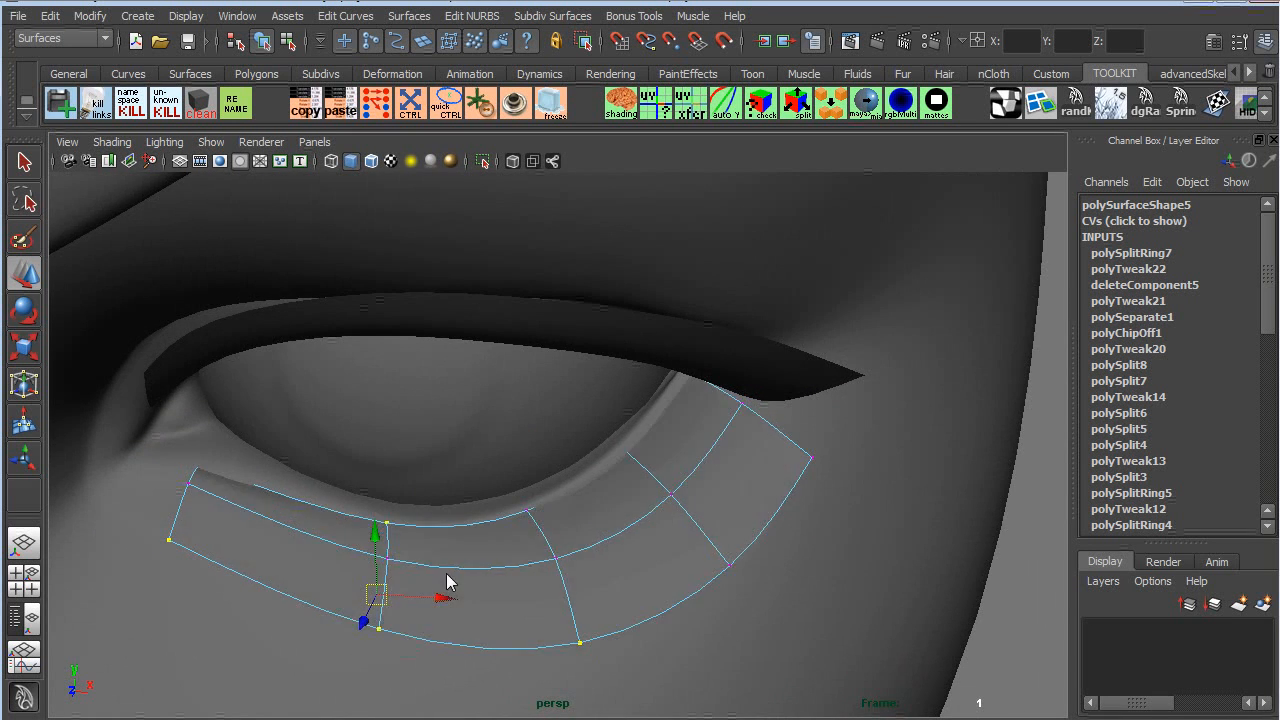
{"action": "left_click_drag", "start_coordinate": [382, 509], "coordinate": [381, 507]}
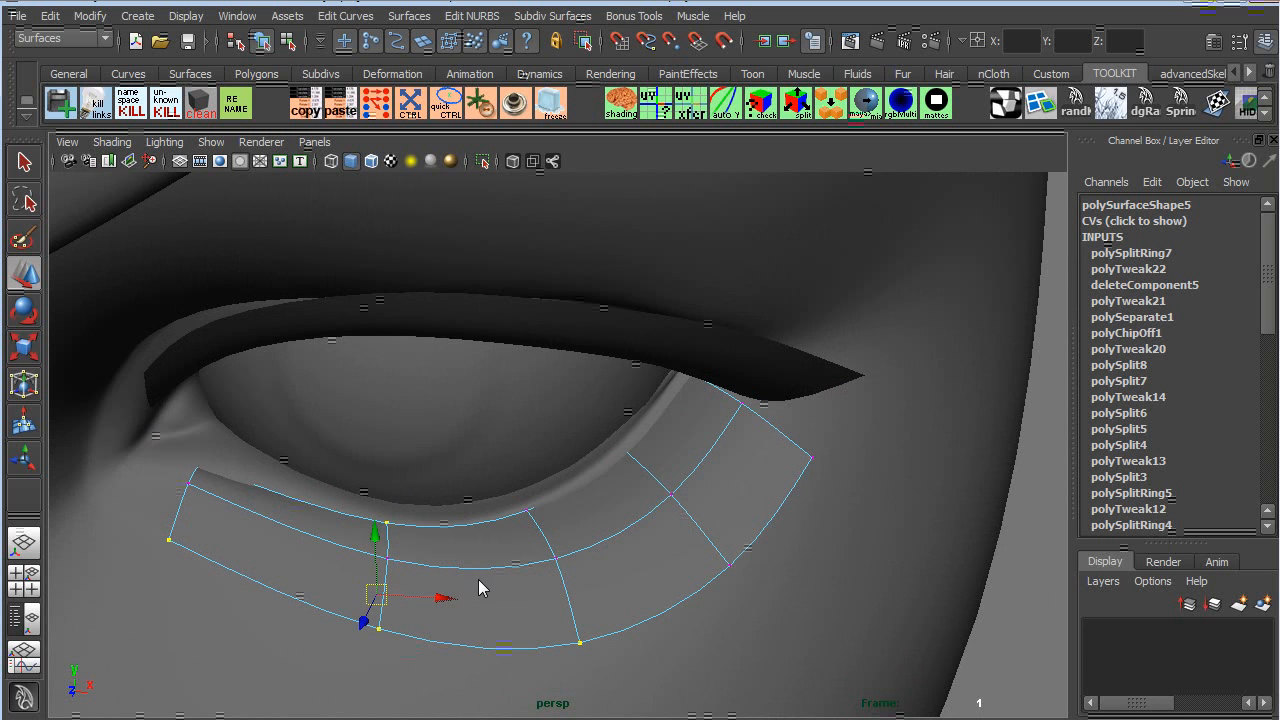
{"action": "key", "text": "ctrl+z"}
Raise the outer vertex at the inner-corner end of the lower eyelash strip
{"action": "left_click_drag", "start_coordinate": [440, 541], "coordinate": [420, 494]}
{"action": "left_click_drag", "start_coordinate": [157, 523], "coordinate": [168, 456]}
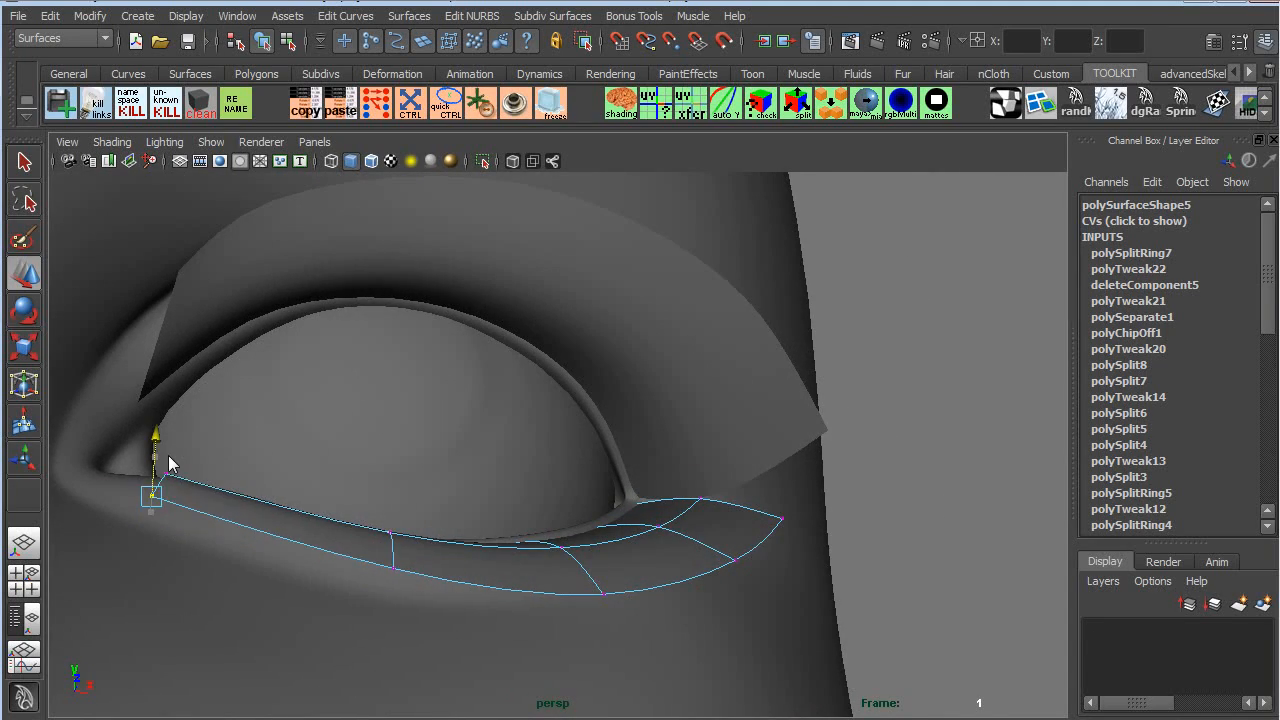